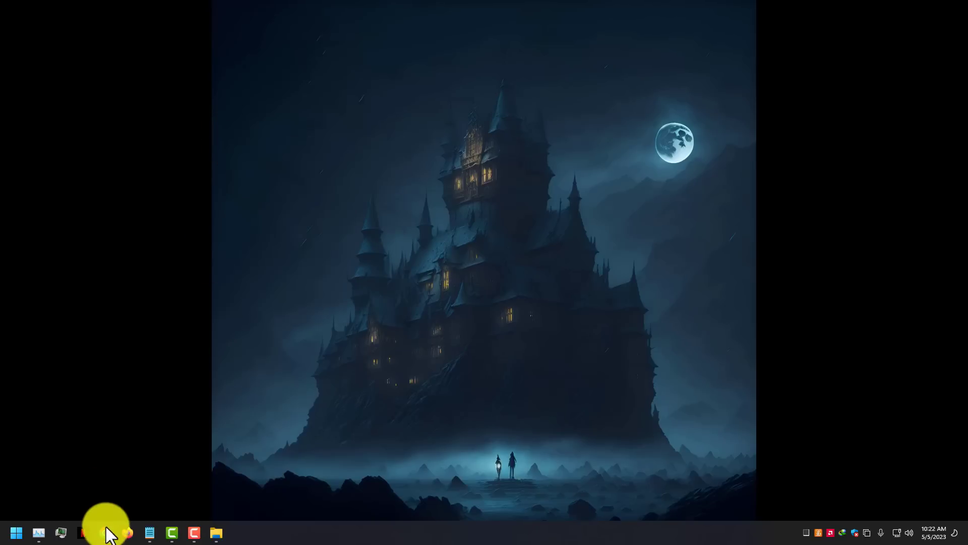
# Step: Bring Chrome forward and browse the Leonardo.Ai Personal Feed, ending back at the top
pyautogui.click(106, 532)
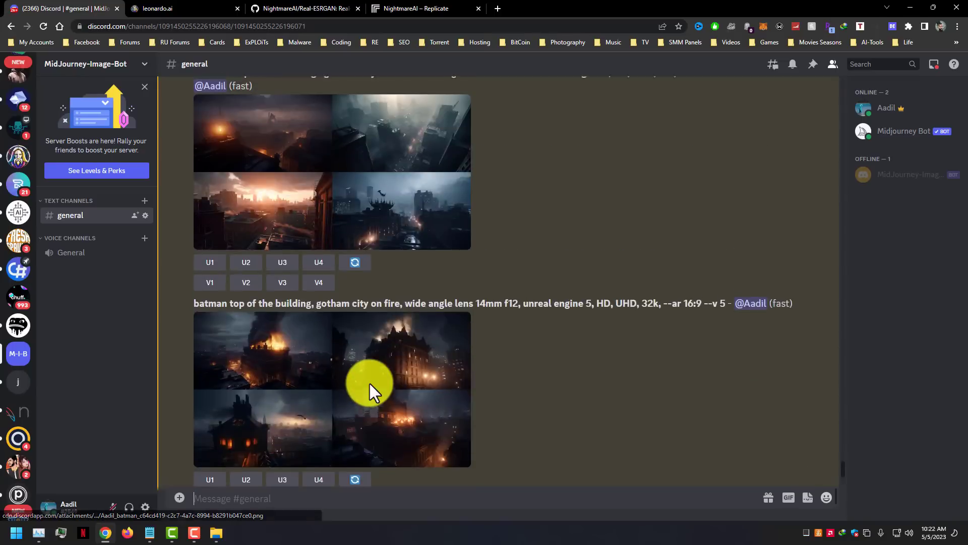
pyautogui.scroll(10, 370, 383)
pyautogui.click(194, 8)
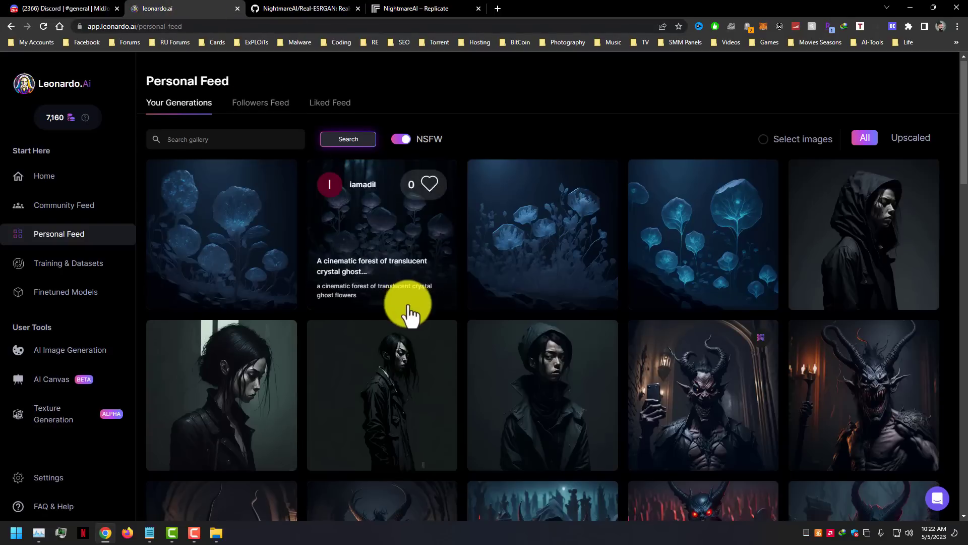
pyautogui.scroll(-15, 409, 314)
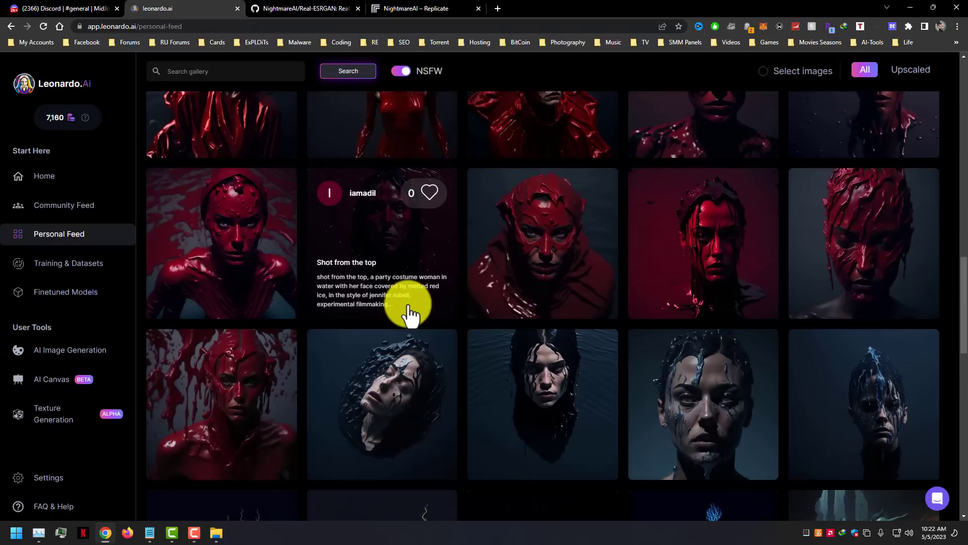
pyautogui.scroll(15, 410, 314)
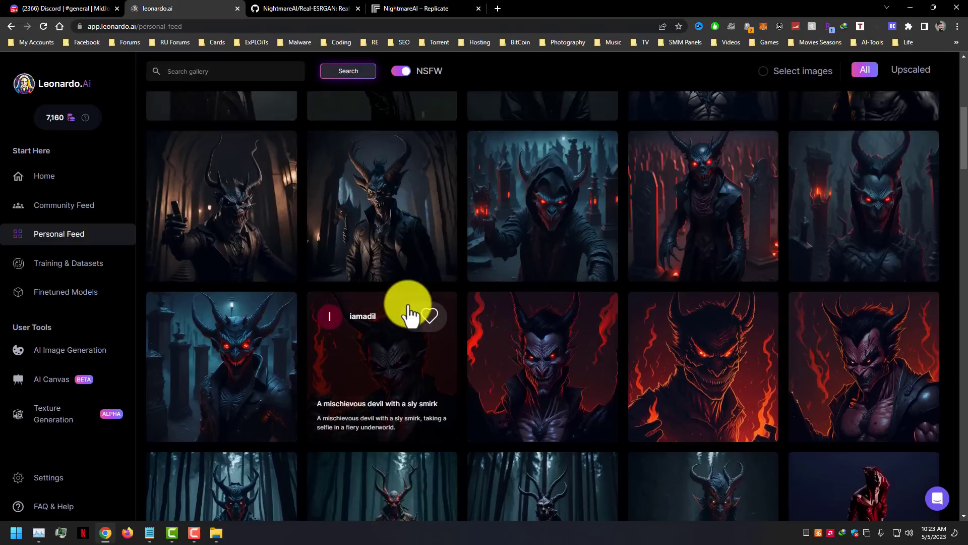
pyautogui.scroll(3, 408, 310)
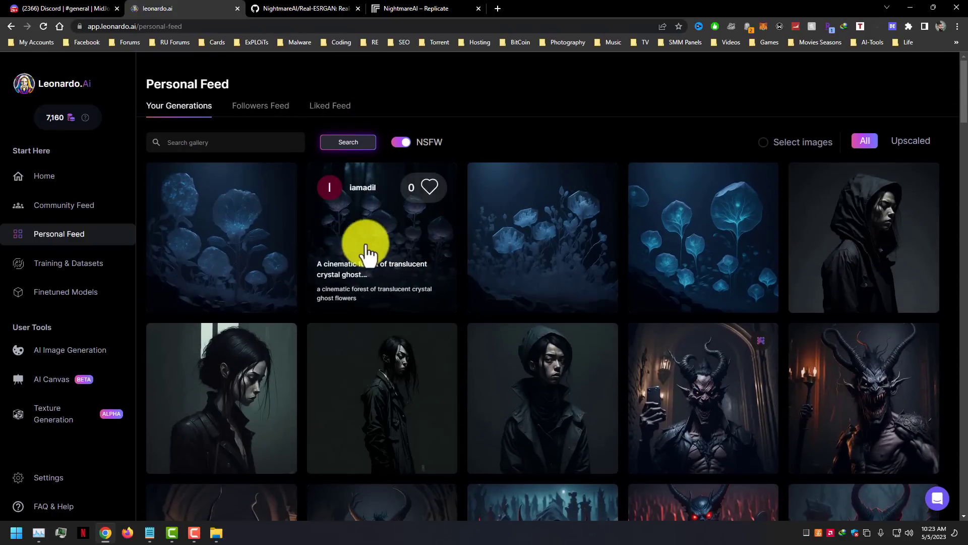
# Step: Return to Discord's Midjourney #general channel and scroll up to older grids like 'lahore, city, cyberpunk'
pyautogui.click(65, 8)
pyautogui.scroll(15, 497, 389)
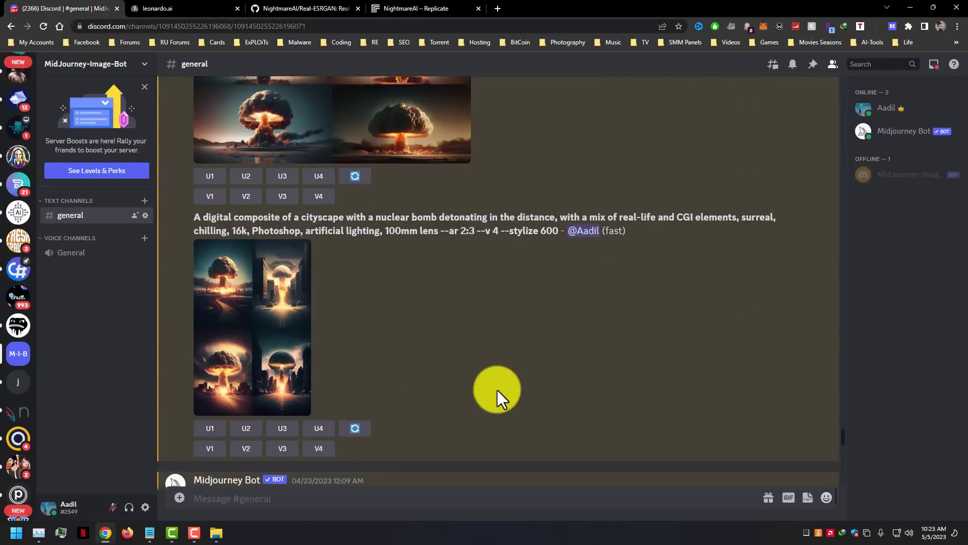
pyautogui.scroll(15, 498, 390)
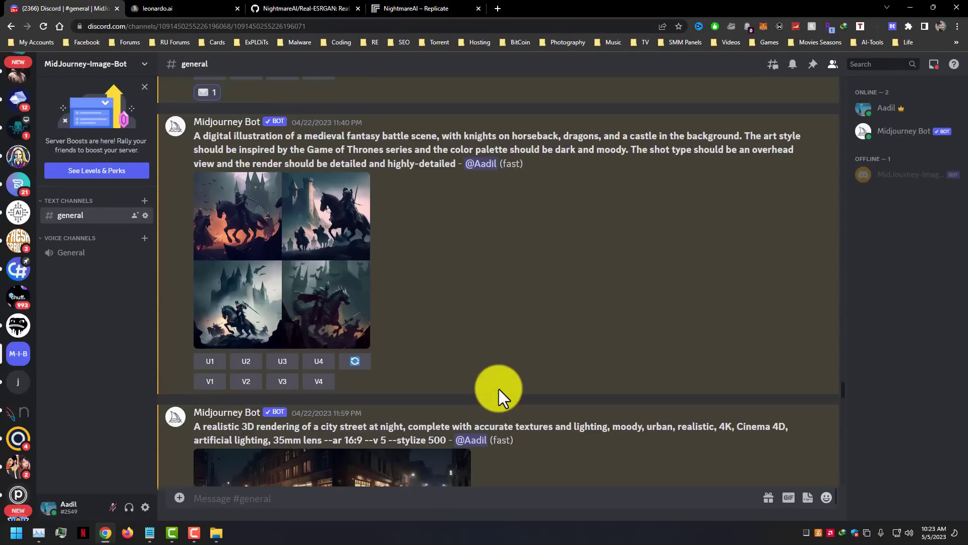
pyautogui.scroll(15, 499, 387)
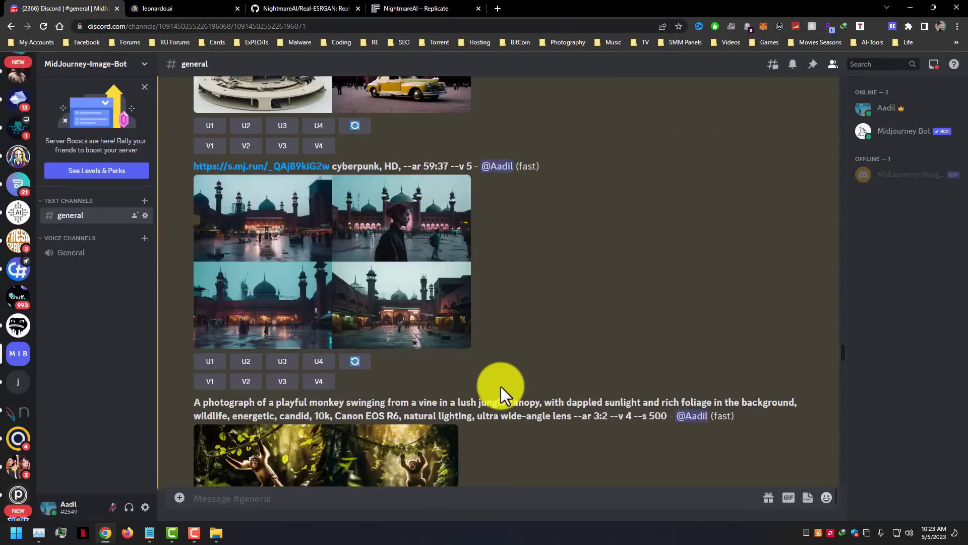
pyautogui.scroll(15, 509, 373)
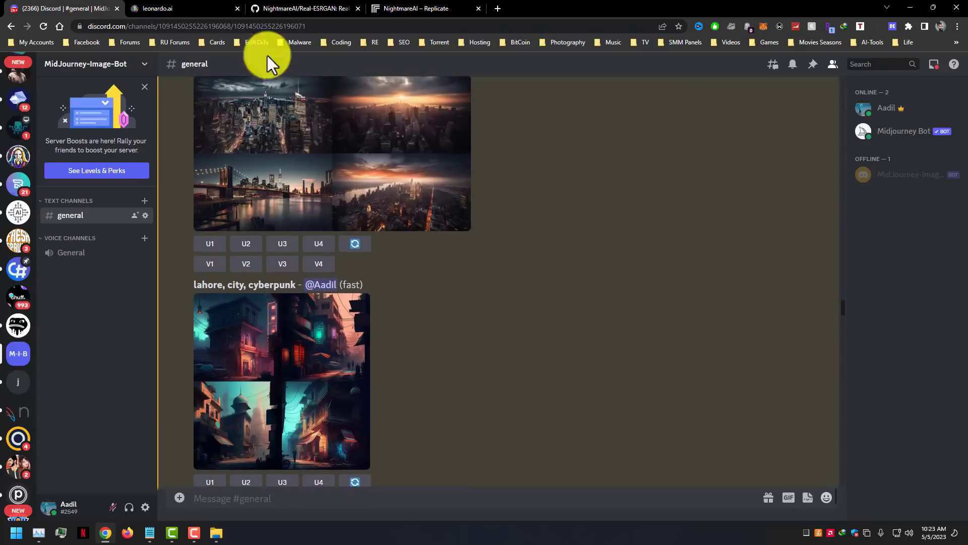
# Step: Open the crystal ghost-flower forest image from the Leonardo.Ai feed at full size
pyautogui.click(202, 8)
pyautogui.scroll(-3, 512, 313)
pyautogui.scroll(3, 512, 313)
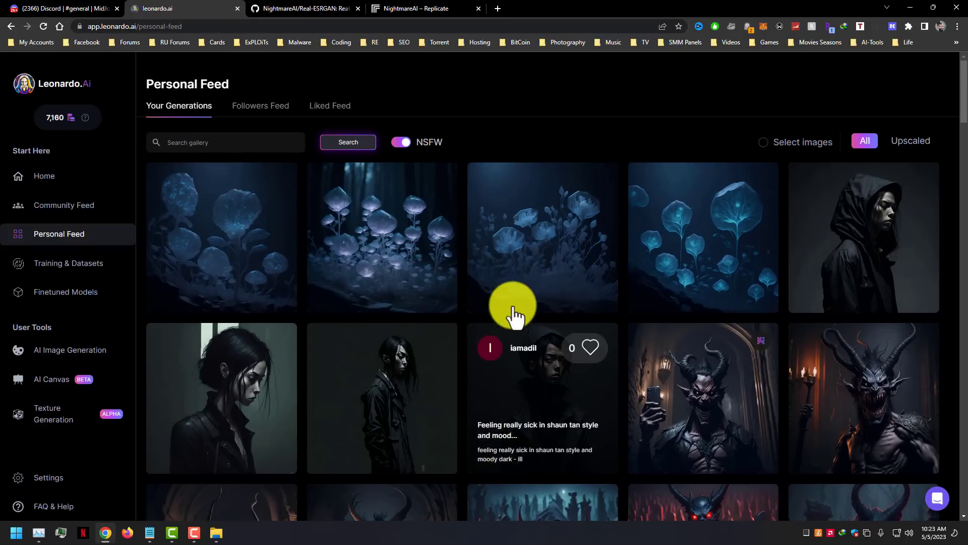
pyautogui.click(403, 226)
pyautogui.click(398, 321)
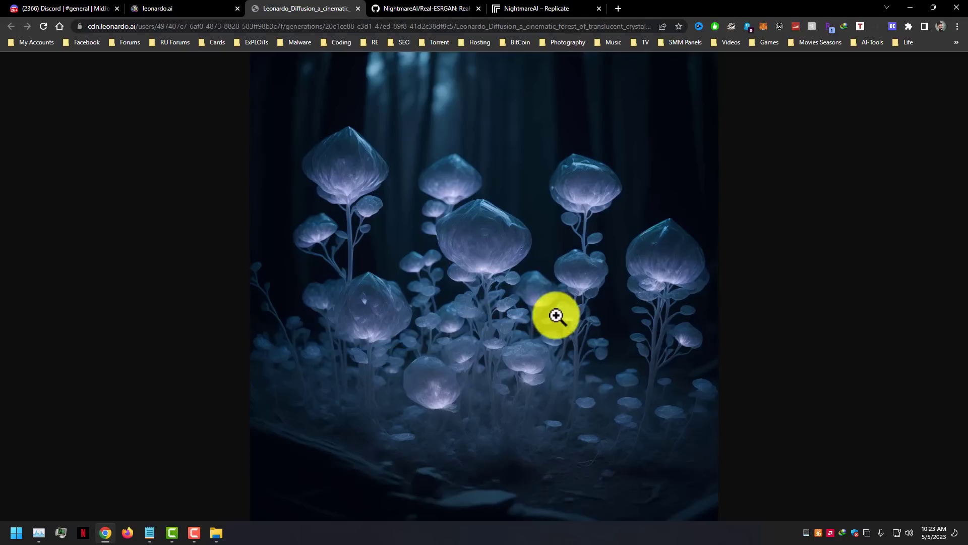
# Step: Save the full-size image as a JPG into the Desktop Art folder
pyautogui.rightClick(493, 220)
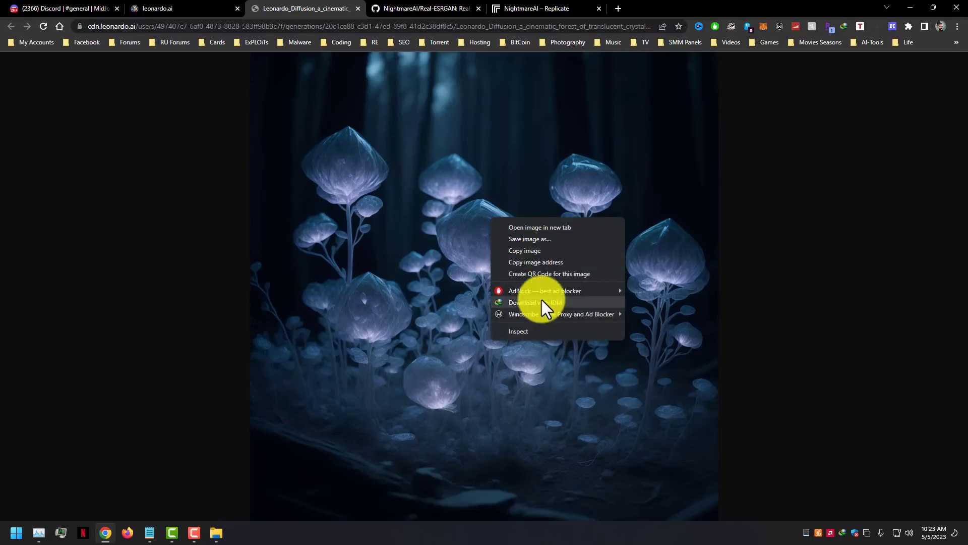
pyautogui.click(538, 240)
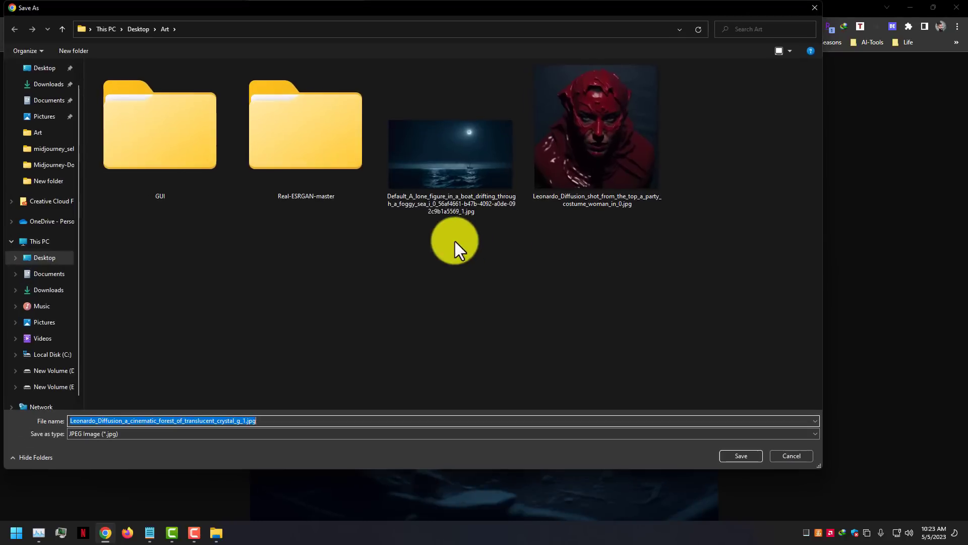
pyautogui.click(747, 455)
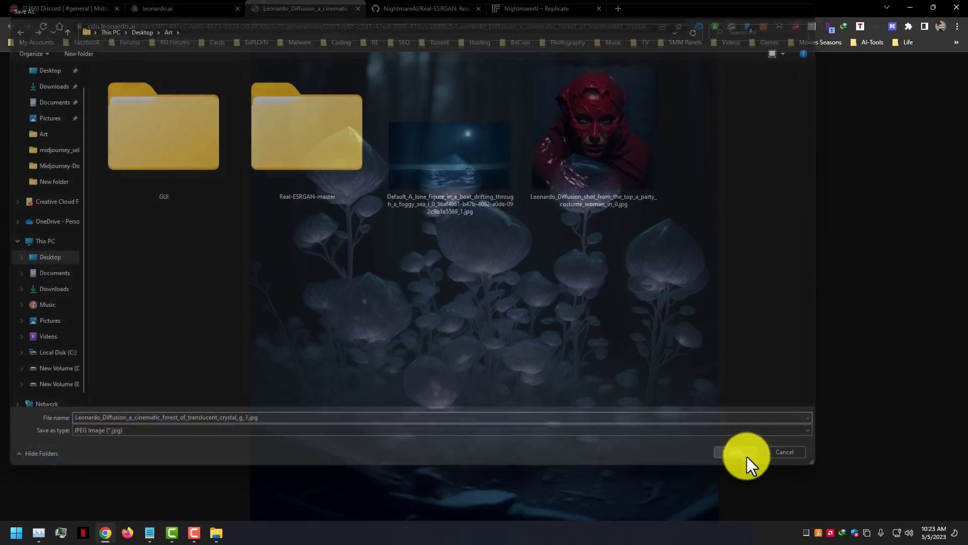
# Step: Dismiss the download notice, reload the Real-ESRGAN GitHub page, and browse the nightmareai Replicate profile
pyautogui.click(402, 9)
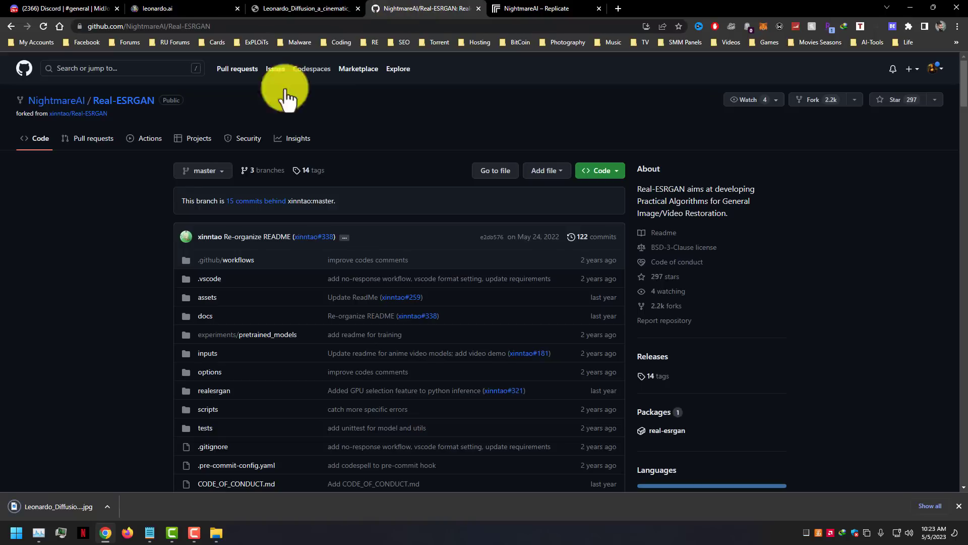
pyautogui.click(958, 506)
pyautogui.scroll(-5, 204, 283)
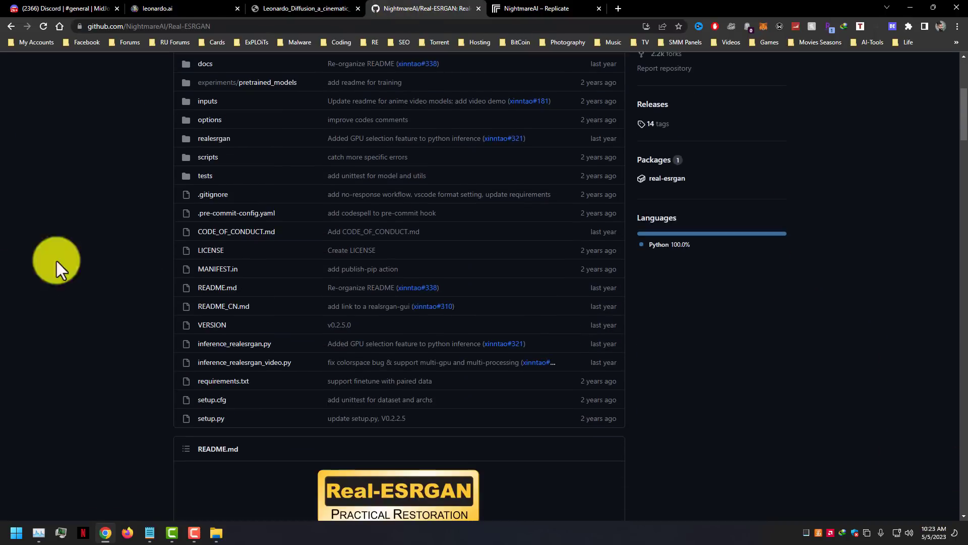
pyautogui.click(504, 9)
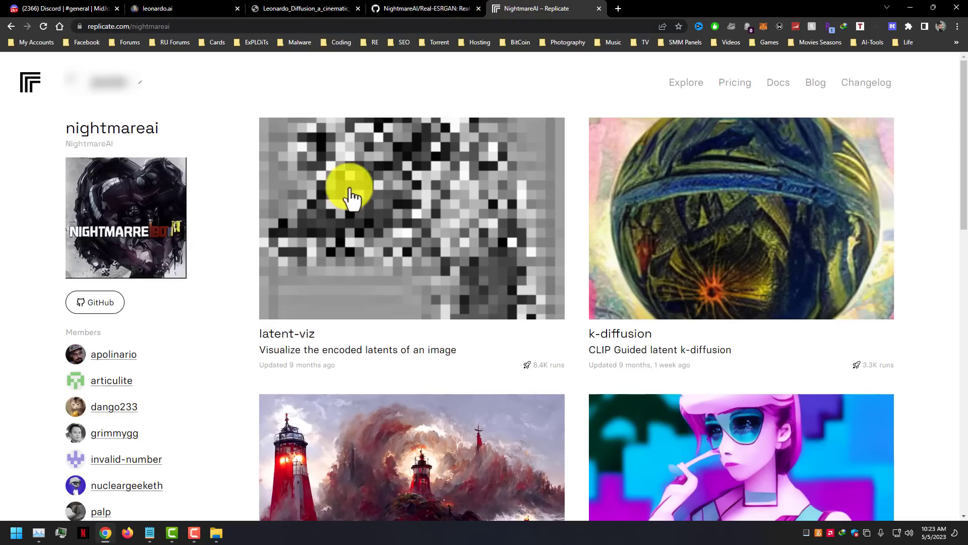
pyautogui.click(411, 9)
pyautogui.click(44, 26)
pyautogui.click(504, 8)
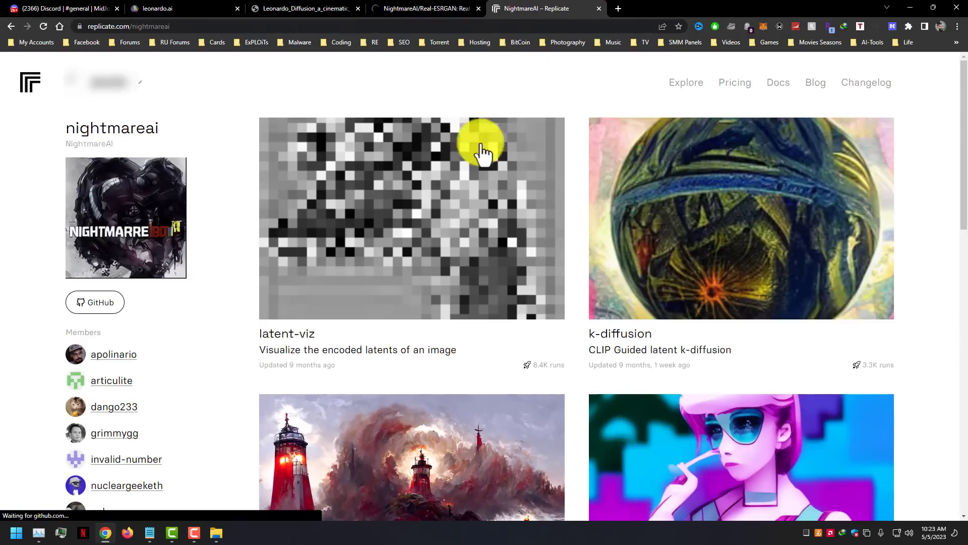
pyautogui.scroll(-15, 408, 356)
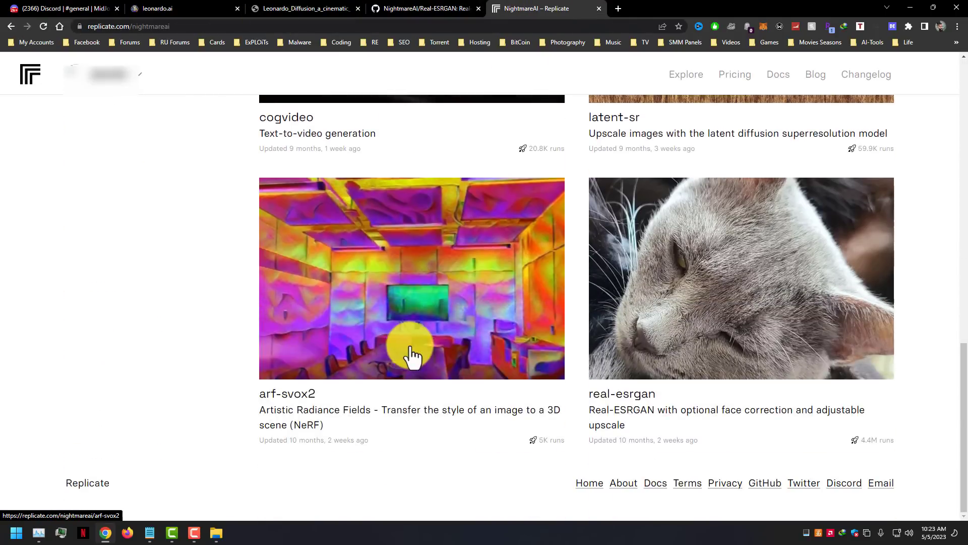
# Step: Review the real-esrgan model page's scale-8 cat demo, then return to the GitHub repository
pyautogui.click(720, 356)
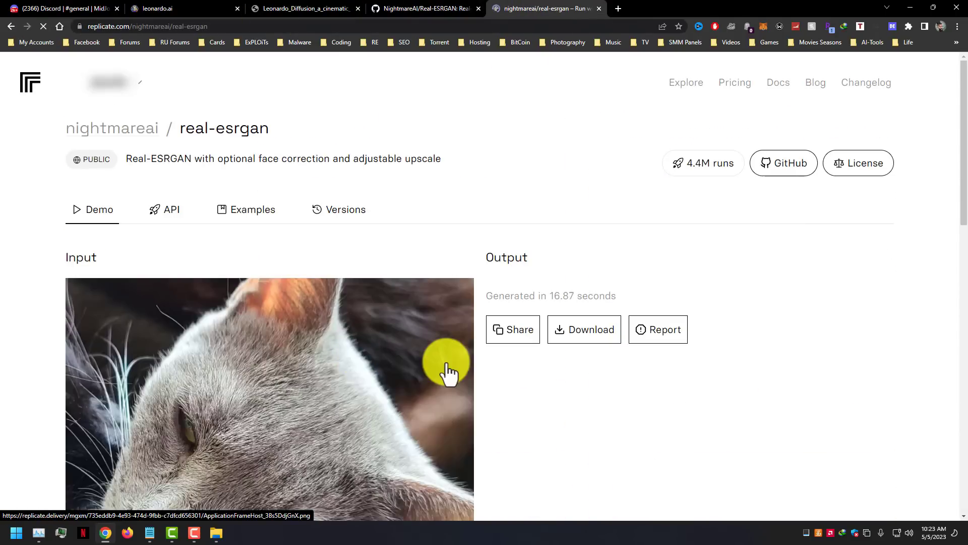
pyautogui.scroll(-4, 446, 371)
pyautogui.scroll(-5, 446, 371)
pyautogui.scroll(9, 446, 371)
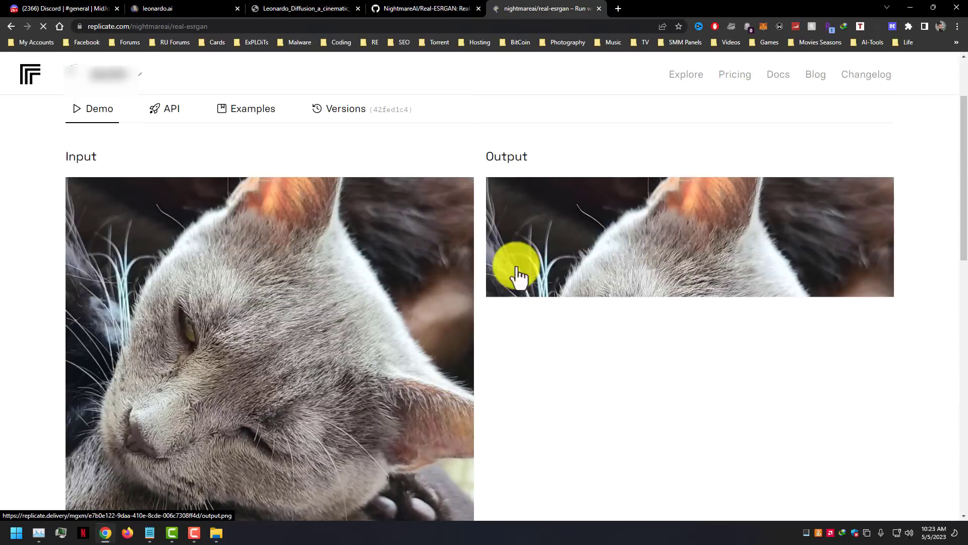
pyautogui.scroll(-5, 490, 318)
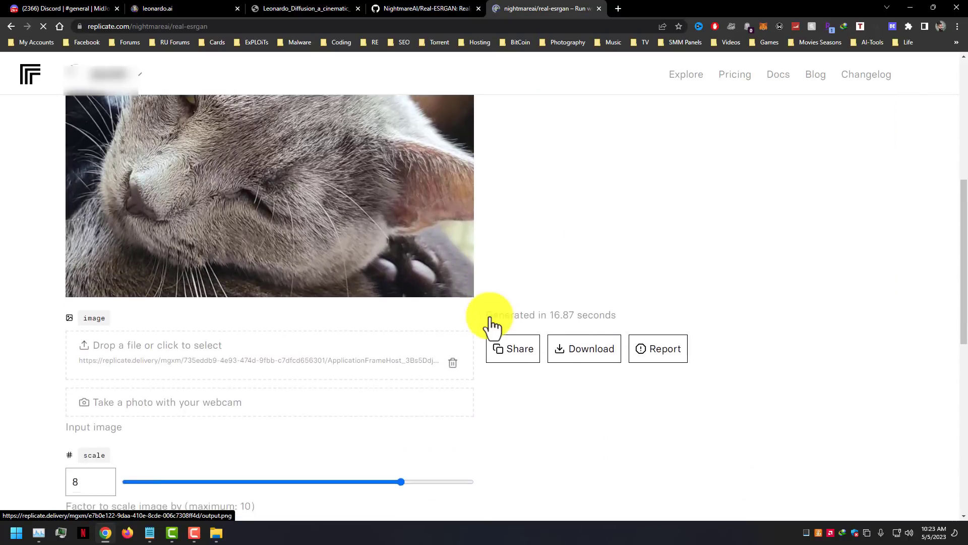
pyautogui.scroll(-5, 542, 373)
pyautogui.scroll(8, 542, 373)
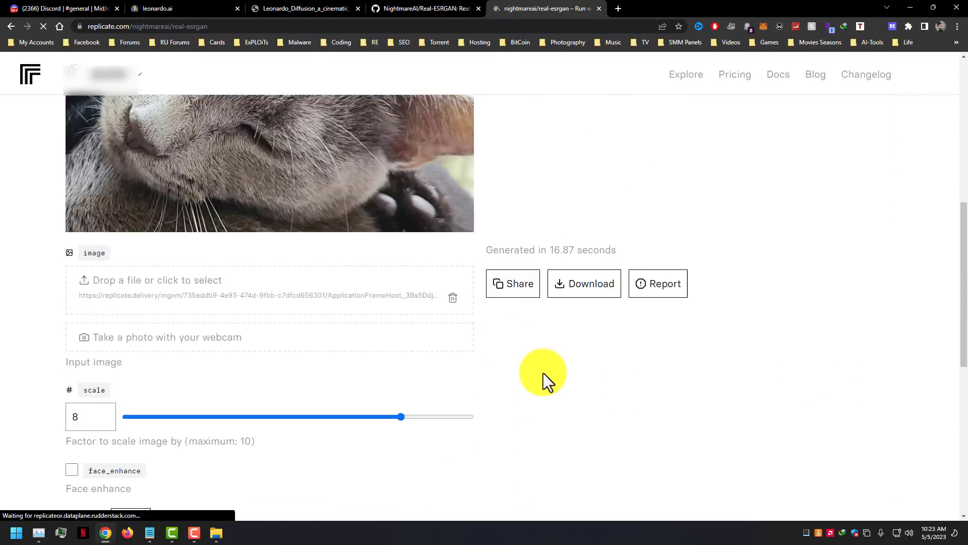
pyautogui.click(428, 9)
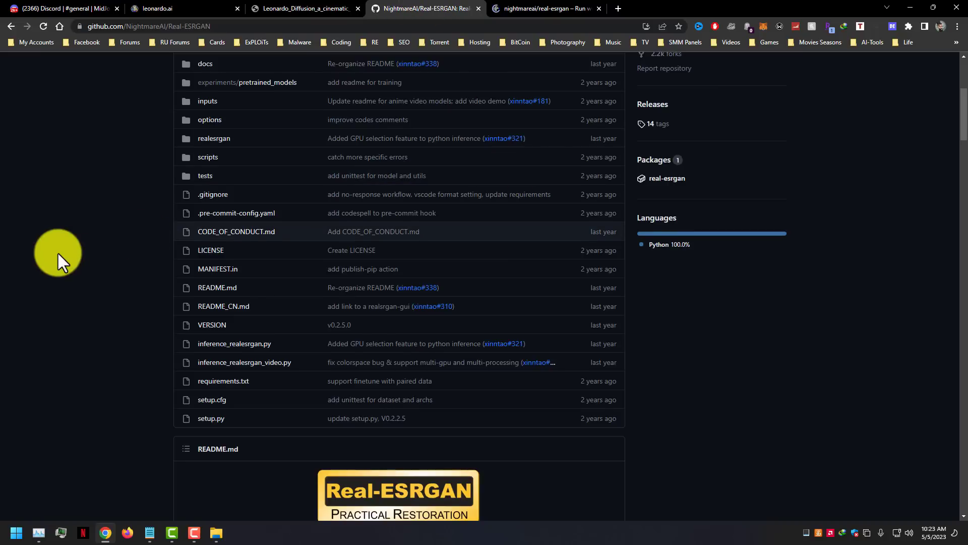
# Step: Start a Download ZIP of the Real-ESRGAN repository from the Code menu, then cancel it
pyautogui.scroll(-8, 59, 260)
pyautogui.scroll(-1, 60, 259)
pyautogui.scroll(4, 259, 210)
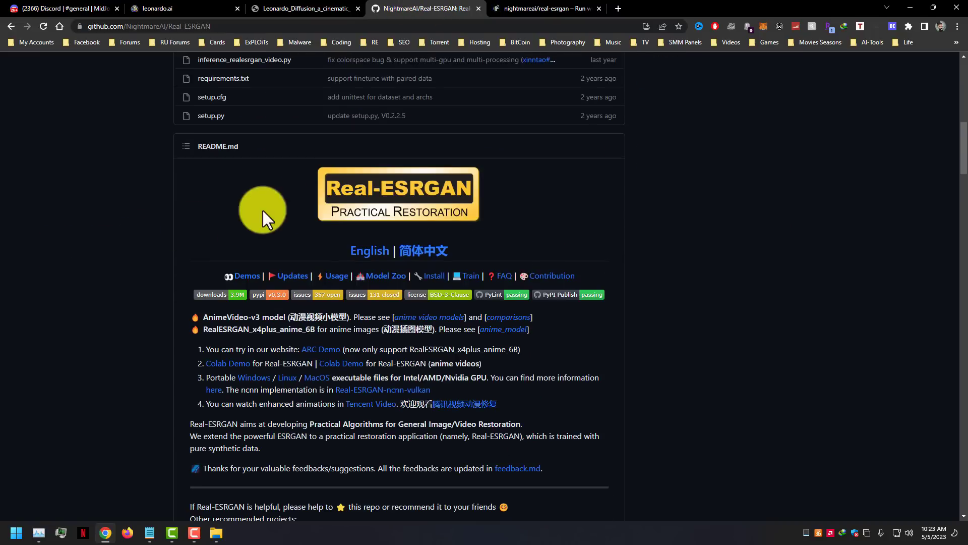
pyautogui.moveTo(259, 209); pyautogui.dragTo(562, 242)
pyautogui.scroll(12, 702, 328)
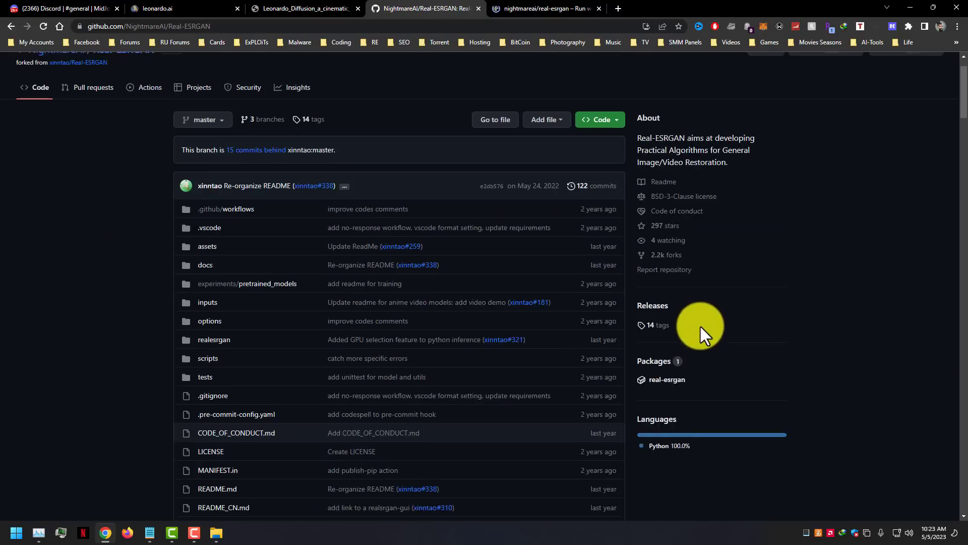
pyautogui.click(612, 174)
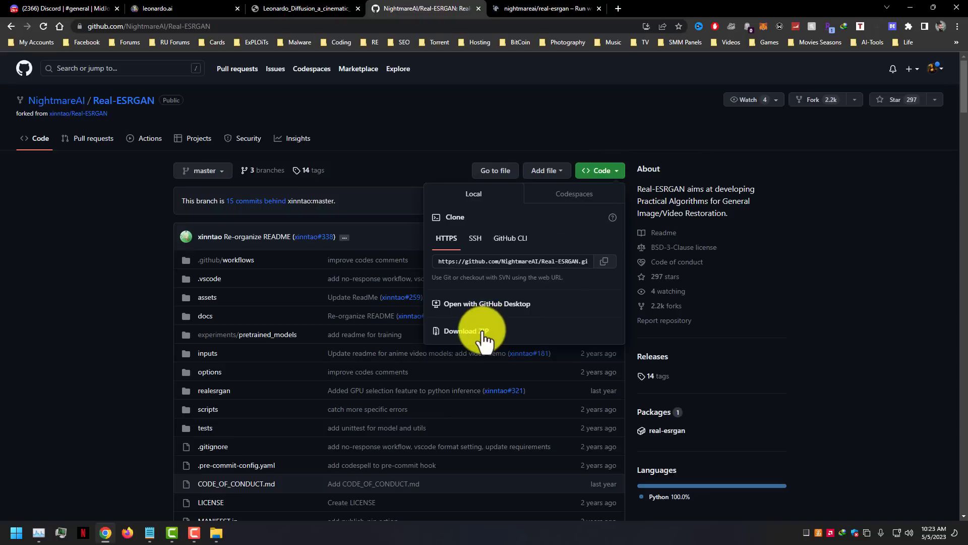
pyautogui.click(467, 330)
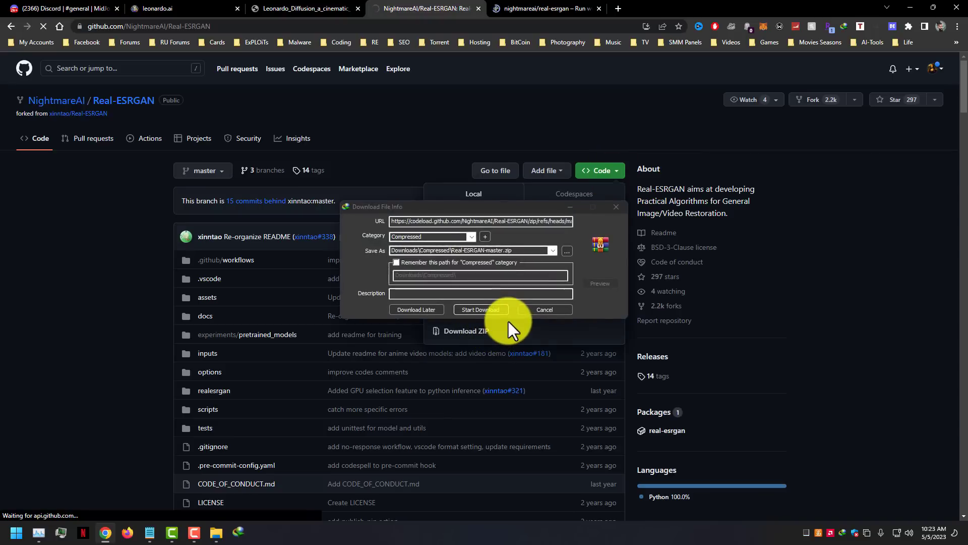
pyautogui.click(551, 317)
pyautogui.click(10, 319)
# Step: Scroll the README down to the list of GUI projects and highlight it
pyautogui.scroll(-15, 15, 343)
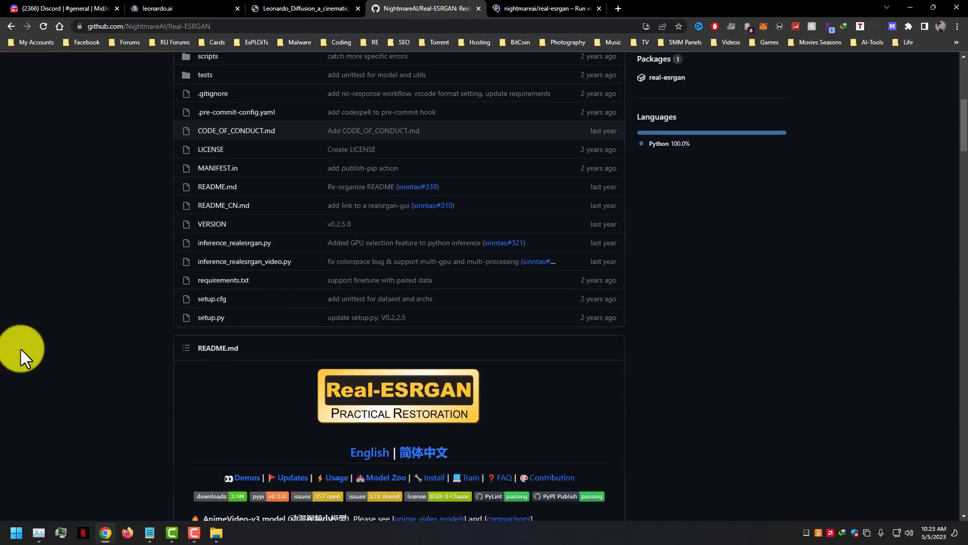
pyautogui.scroll(-20, 21, 349)
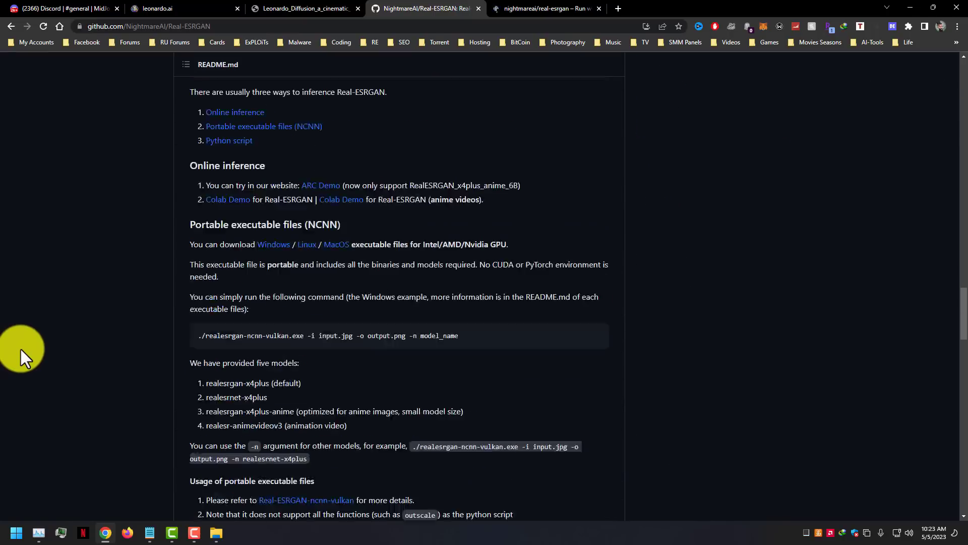
pyautogui.scroll(-20, 20, 348)
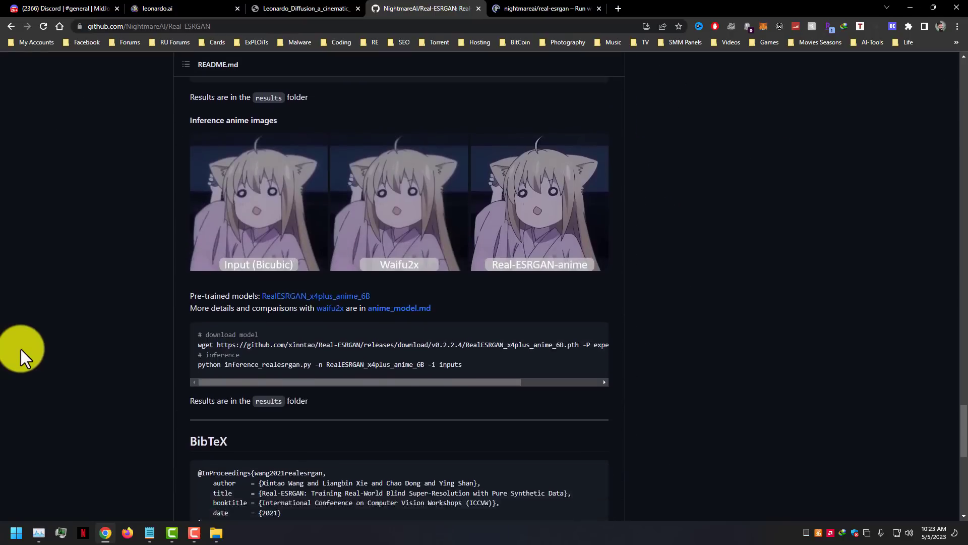
pyautogui.scroll(-5, 20, 349)
pyautogui.scroll(3, 20, 349)
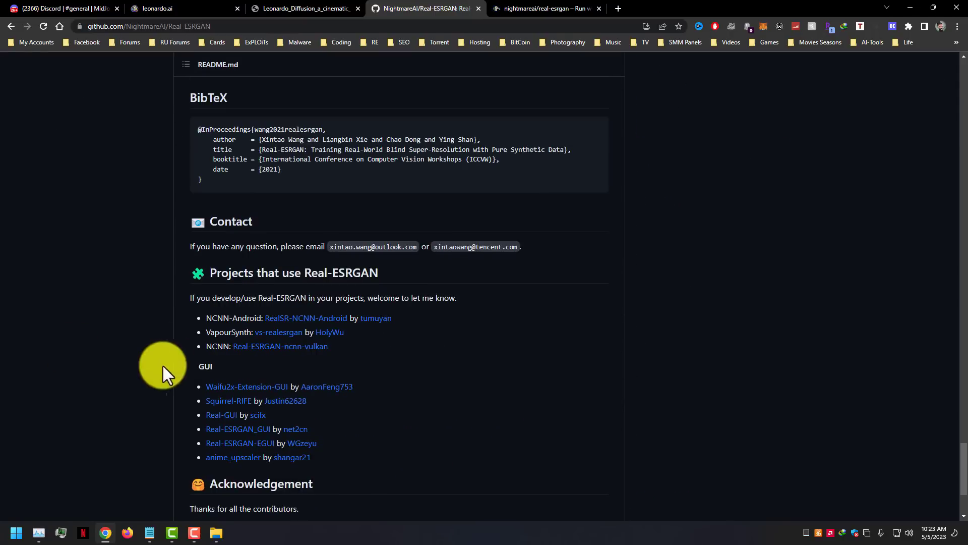
pyautogui.scroll(-3, 171, 353)
pyautogui.moveTo(202, 237); pyautogui.dragTo(361, 318)
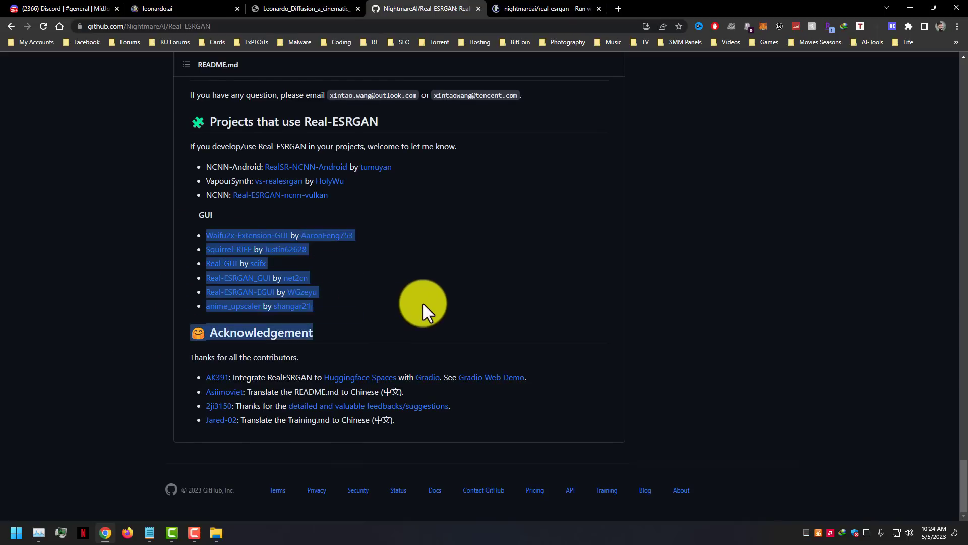
pyautogui.click(211, 220)
pyautogui.moveTo(200, 217); pyautogui.dragTo(342, 295)
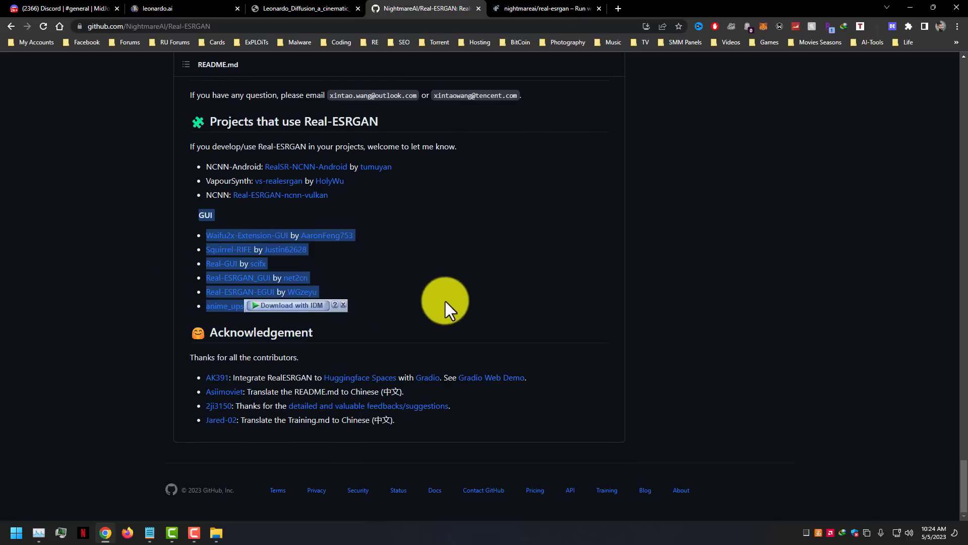
pyautogui.click(446, 301)
# Step: Open Waifu2x-Extension-GUI in a new tab, close the Replicate tab, and view the repository
pyautogui.middleClick(257, 235)
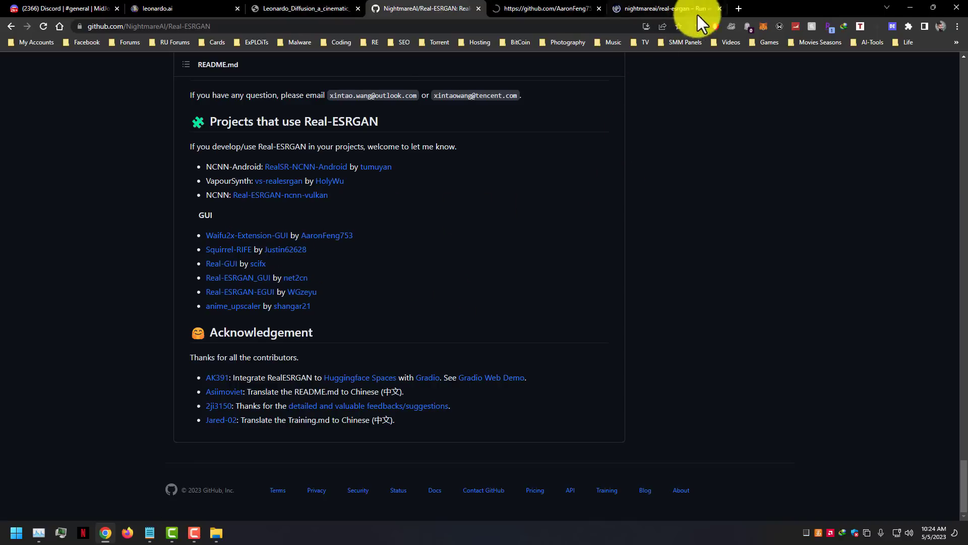
pyautogui.click(720, 11)
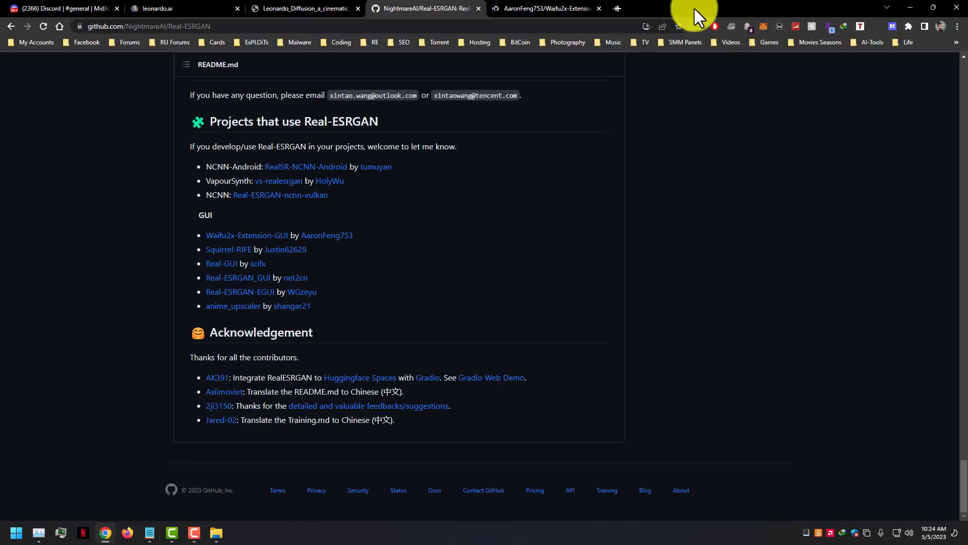
pyautogui.click(582, 7)
pyautogui.scroll(-5, 791, 301)
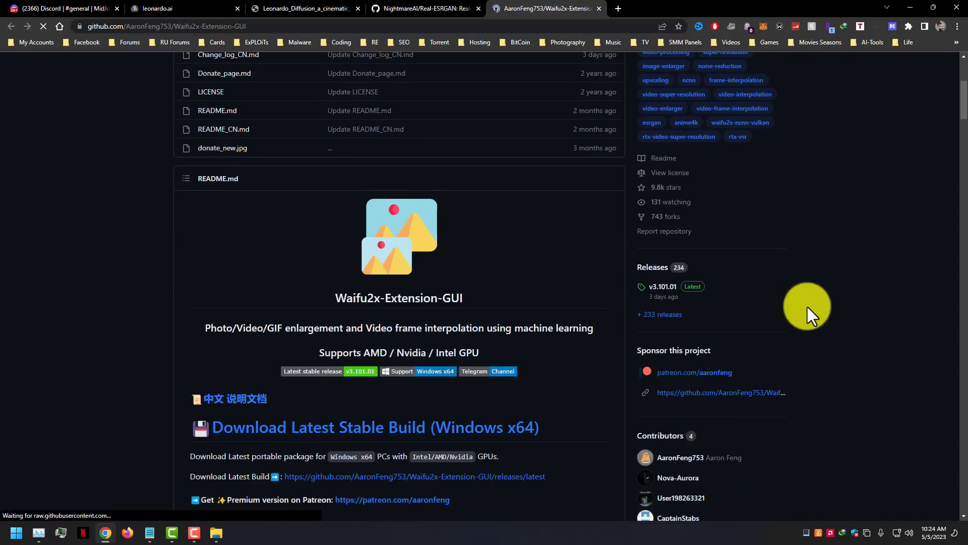
pyautogui.tripleClick(412, 296)
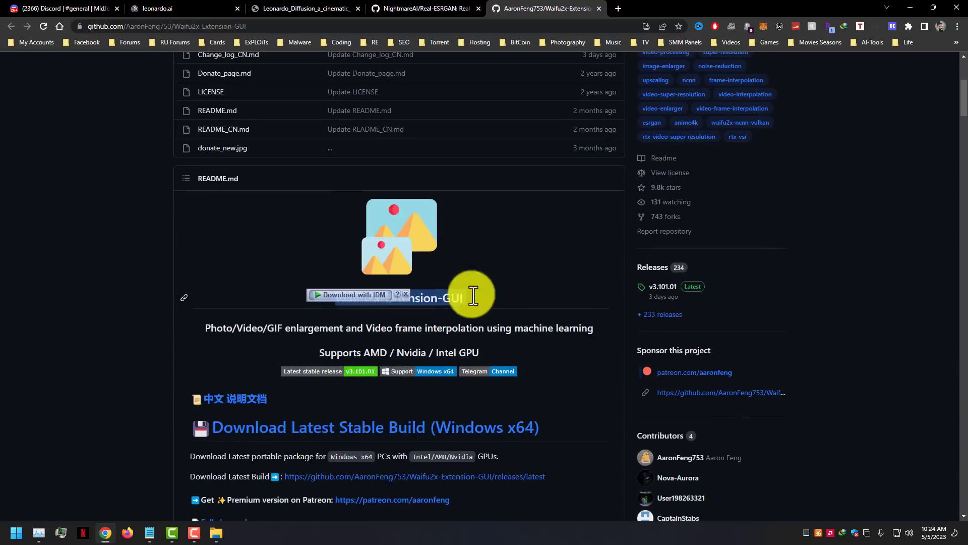
pyautogui.click(578, 282)
# Step: Open the v3.101.01 release and start, then cancel, the Win64 .7z package download
pyautogui.click(663, 287)
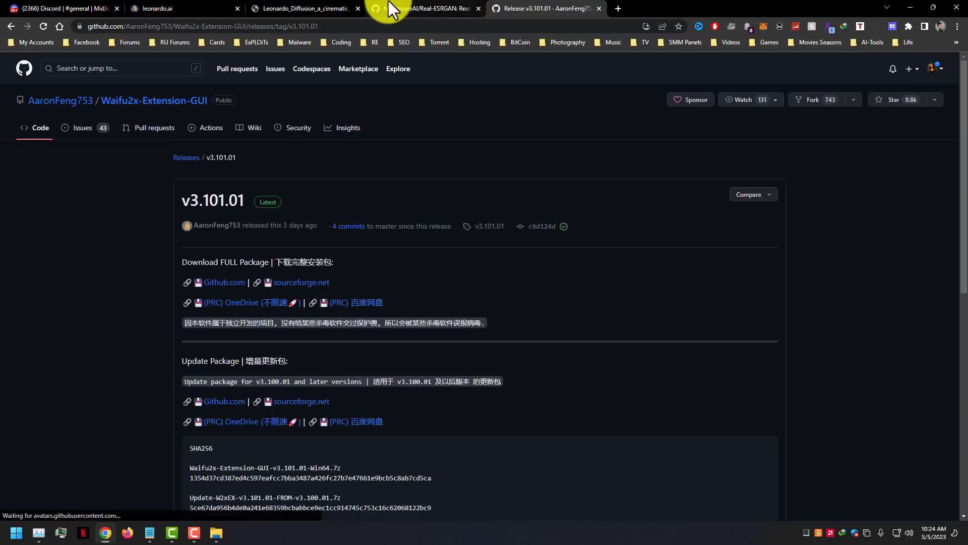
pyautogui.scroll(-10, 61, 272)
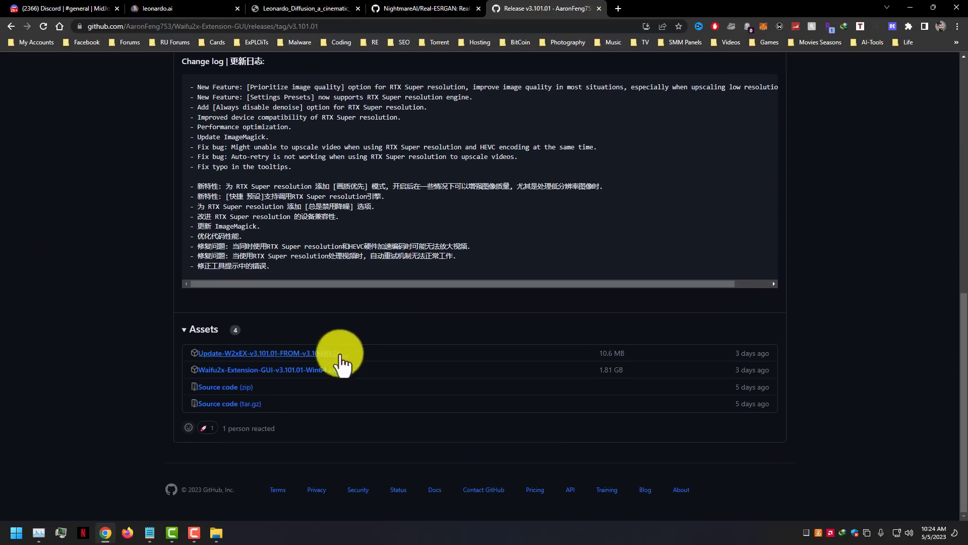
pyautogui.moveTo(311, 372); pyautogui.dragTo(196, 370)
pyautogui.click(302, 377)
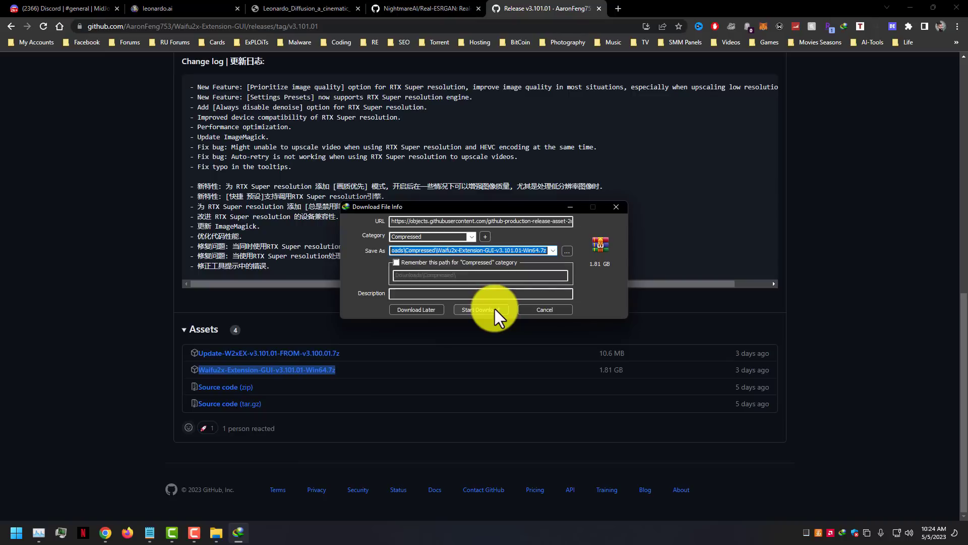
pyautogui.click(482, 309)
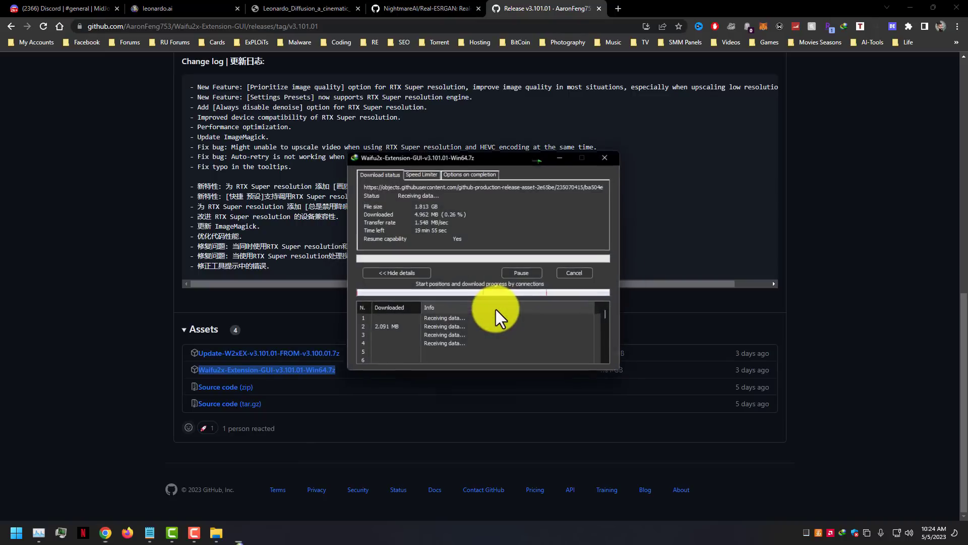
pyautogui.click(576, 274)
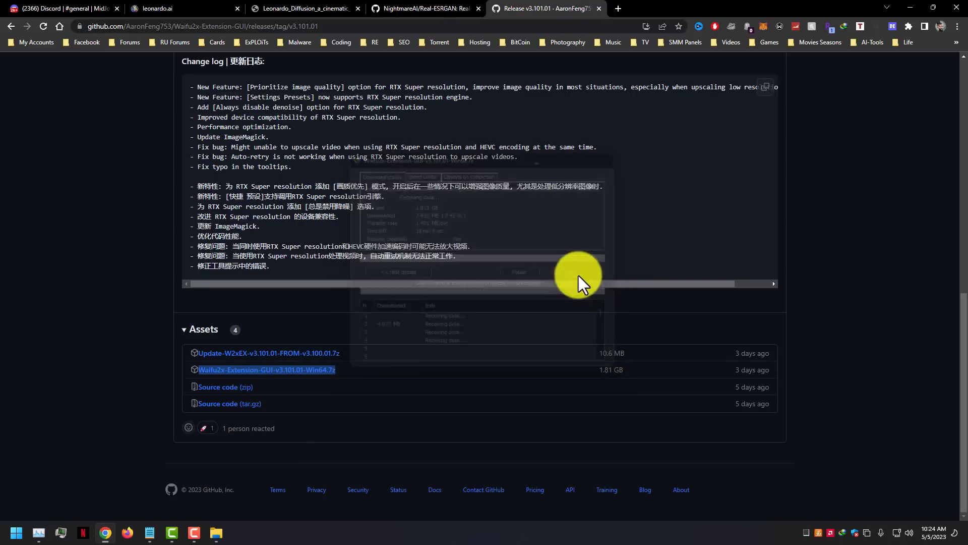
# Step: Open the Art folder in File Explorer, browse Real-ESRGAN-master, and return to Art
pyautogui.click(107, 530)
pyautogui.click(219, 532)
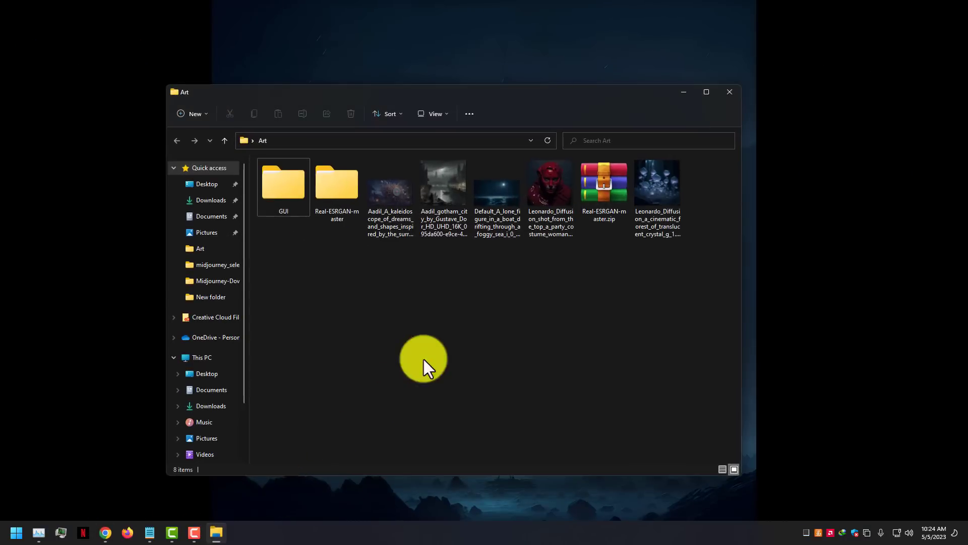
pyautogui.rightClick(318, 270)
pyautogui.click(288, 206)
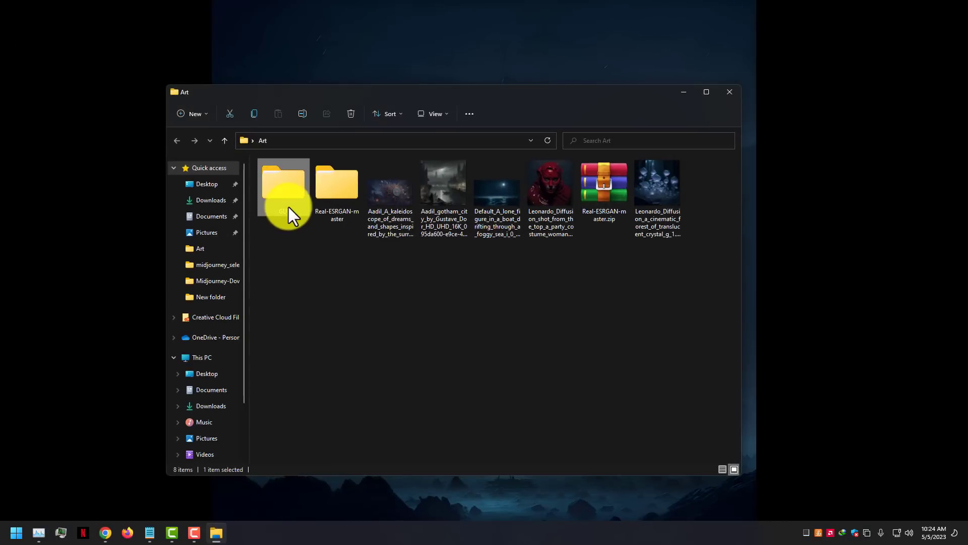
pyautogui.doubleClick(324, 201)
pyautogui.doubleClick(296, 177)
pyautogui.scroll(-2, 328, 348)
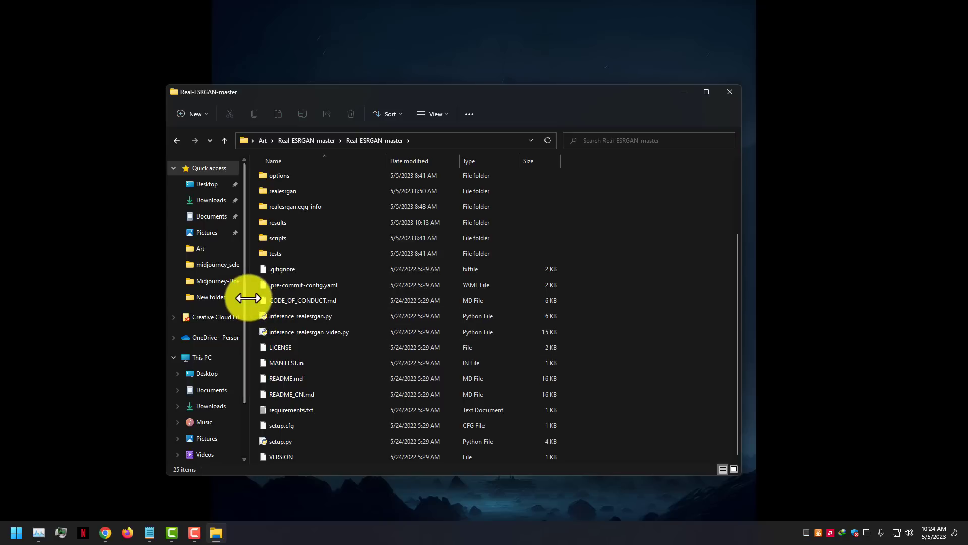
pyautogui.moveTo(248, 297); pyautogui.dragTo(198, 313)
pyautogui.doubleClick(175, 142)
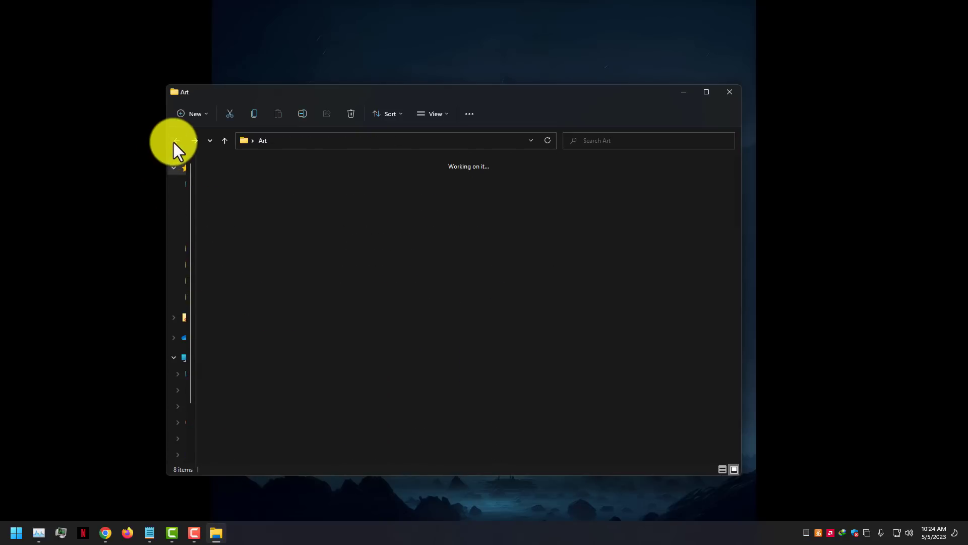
# Step: Preview the kaleidoscope and following images, including the red-masked woman, in Photos
pyautogui.doubleClick(347, 190)
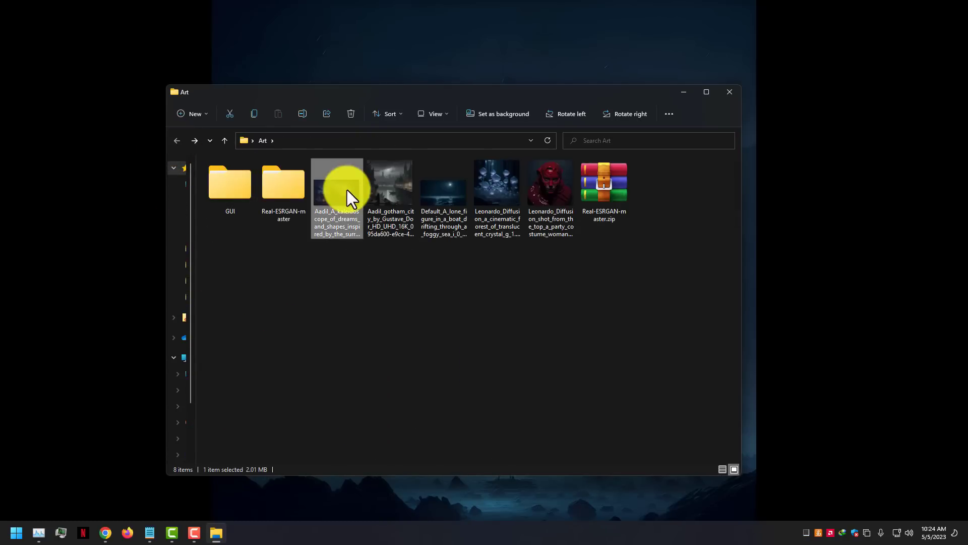
pyautogui.press('Right')
pyautogui.press('Right')
pyautogui.press('Right')
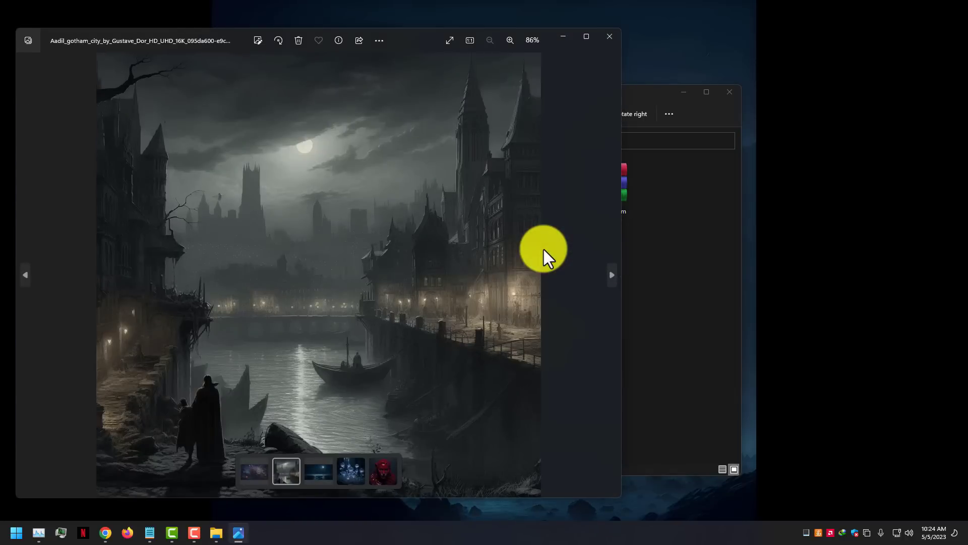
pyautogui.press('Right')
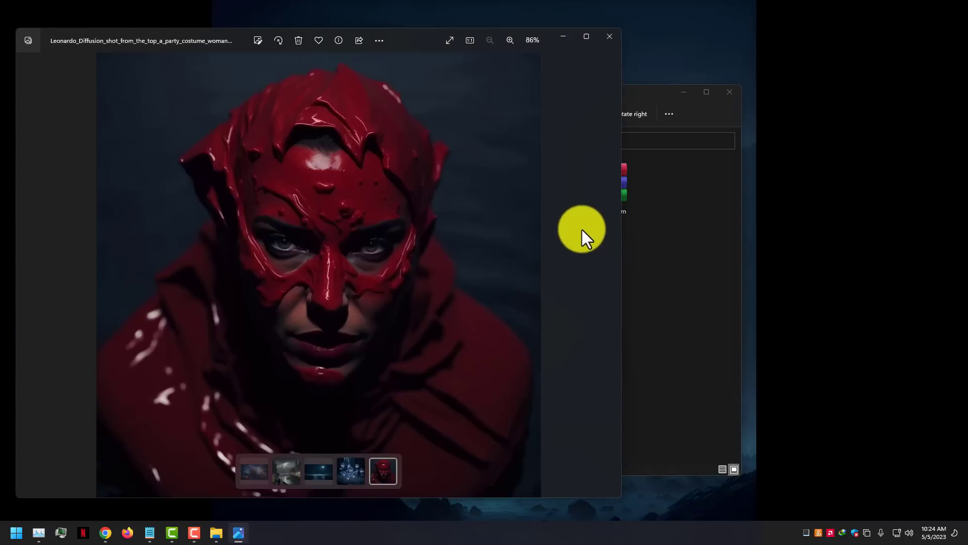
pyautogui.click(612, 36)
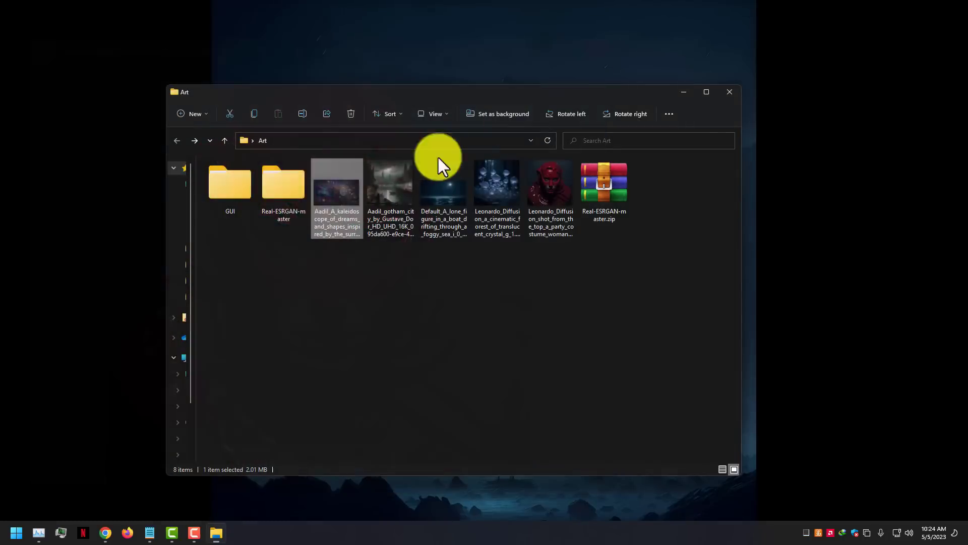
# Step: Launch Waifu2x-Extension-GUI via the start .bat in GUI\Waifu2x-Extension-GUI-v3.101.01-Win64
pyautogui.doubleClick(233, 183)
pyautogui.moveTo(313, 324); pyautogui.dragTo(285, 227)
pyautogui.click(274, 192)
pyautogui.doubleClick(274, 192)
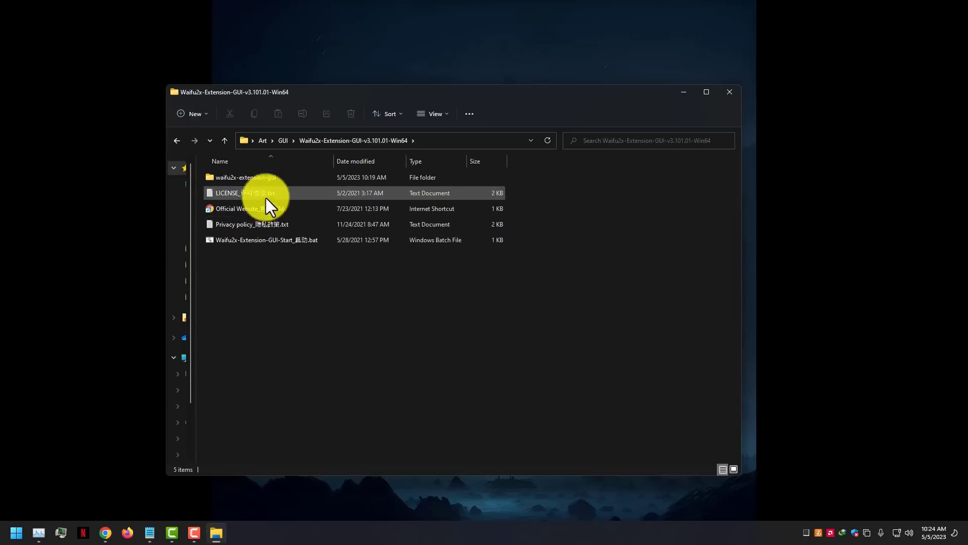
pyautogui.click(267, 243)
pyautogui.doubleClick(266, 244)
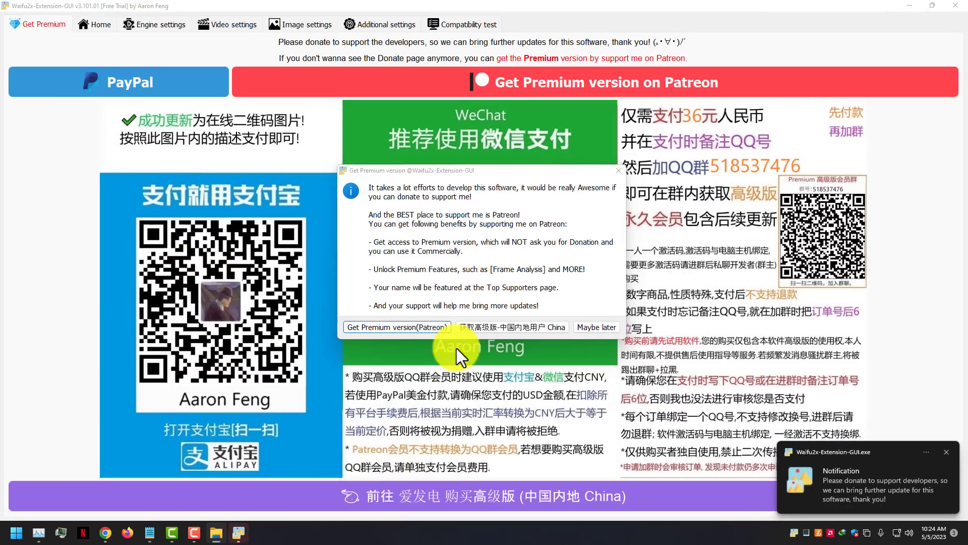
# Step: Dismiss the premium upgrade prompt and restore the app window to a smaller size
pyautogui.click(592, 331)
pyautogui.doubleClick(438, 1)
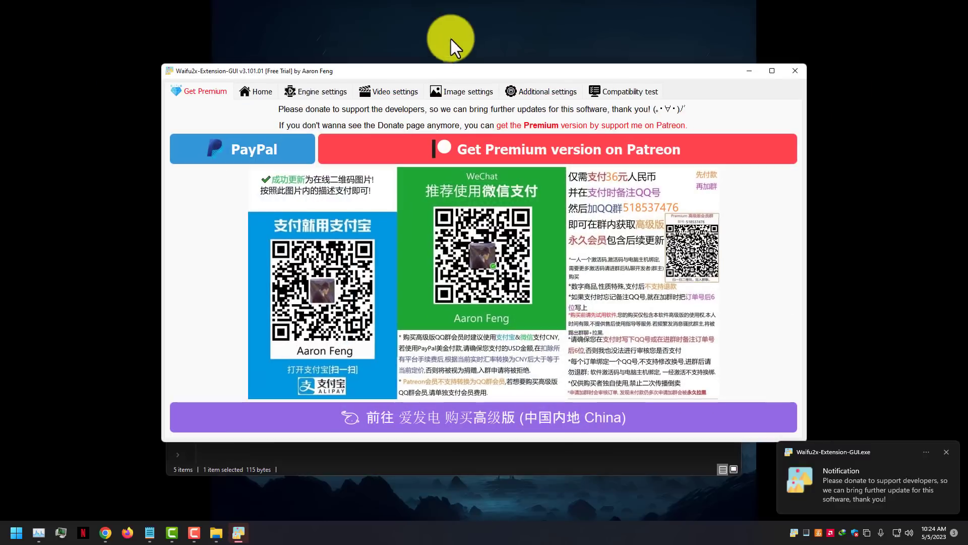
pyautogui.click(389, 464)
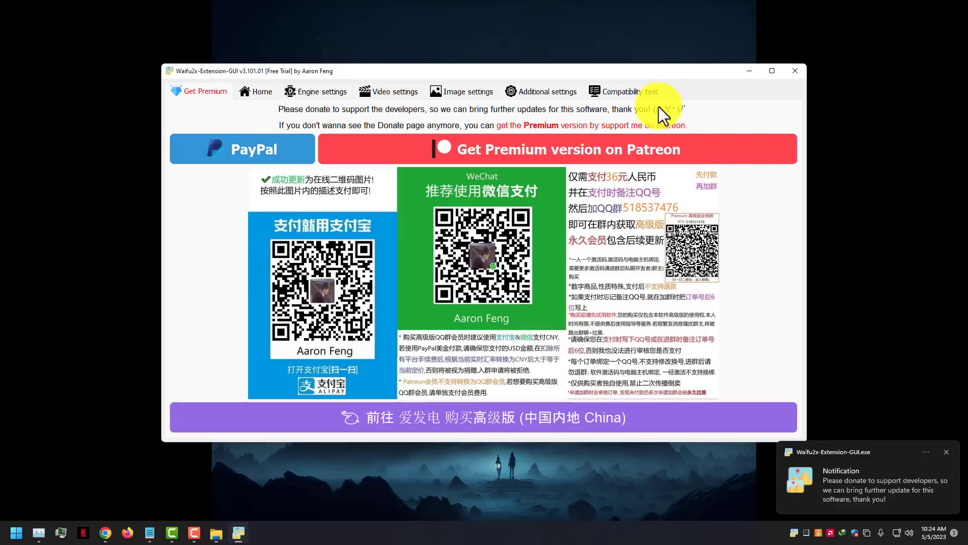
# Step: Run the compatibility test, acknowledge the completion and hardware encoding notices, and return Home
pyautogui.click(639, 91)
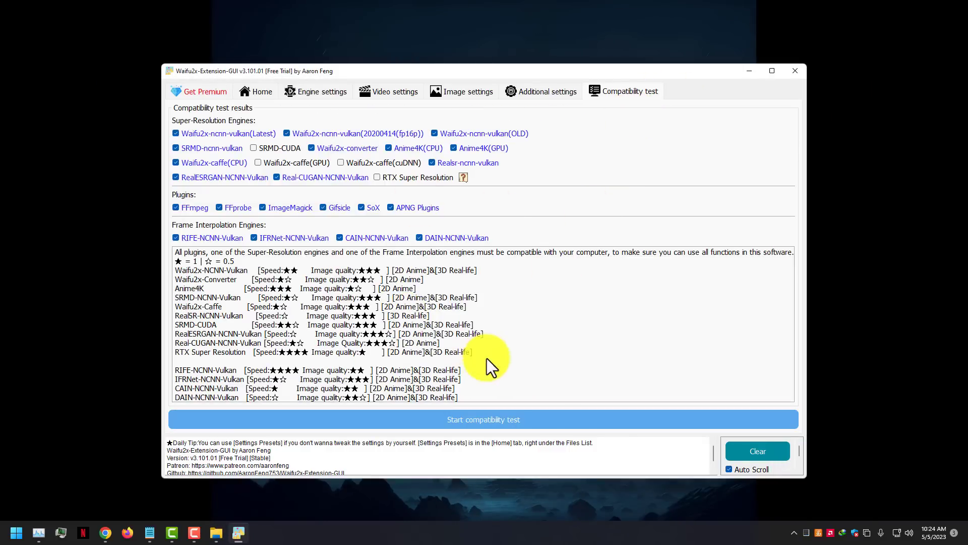
pyautogui.click(484, 426)
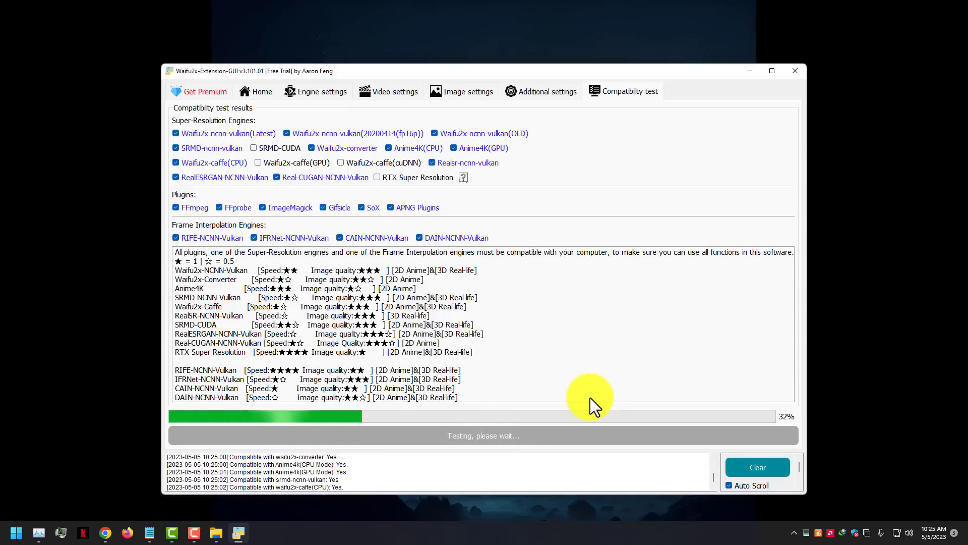
pyautogui.moveTo(408, 74); pyautogui.dragTo(404, 53)
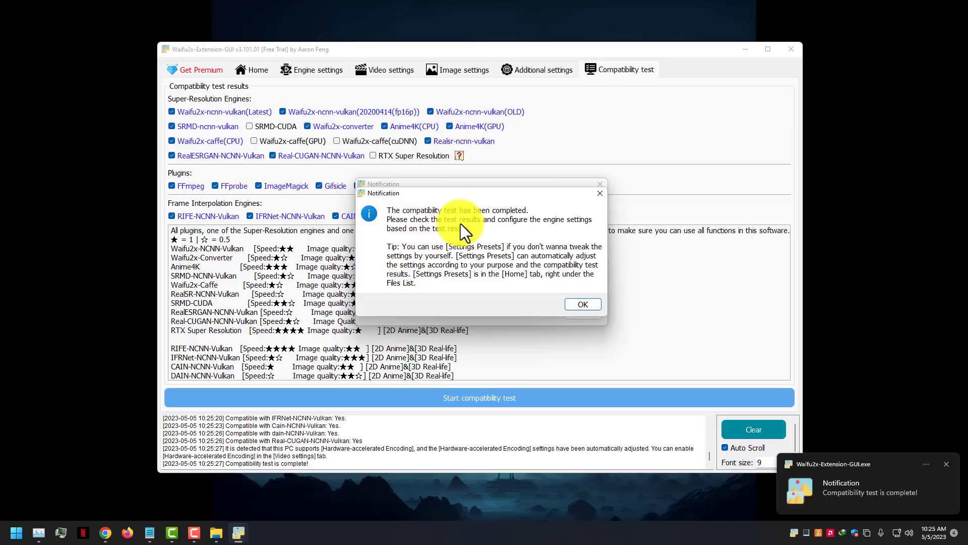
pyautogui.click(584, 305)
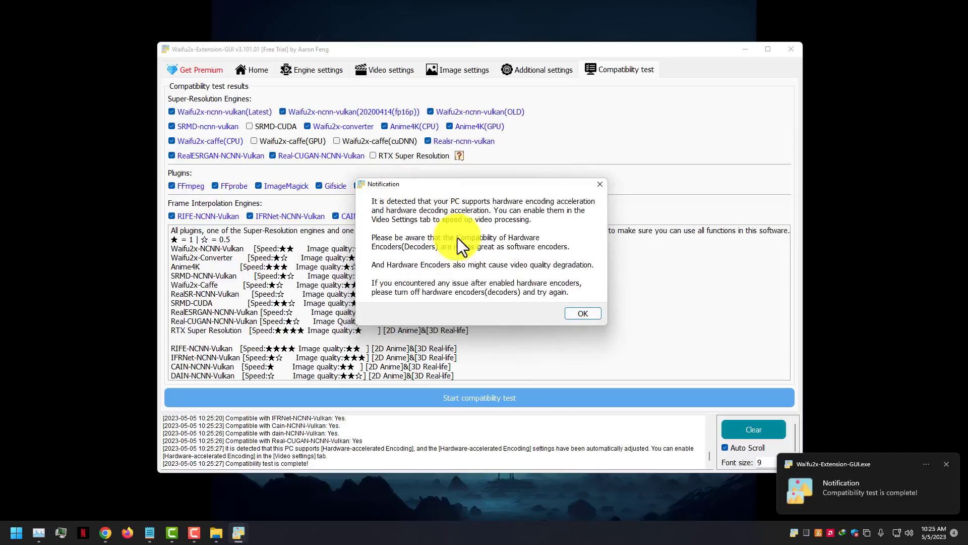
pyautogui.click(583, 312)
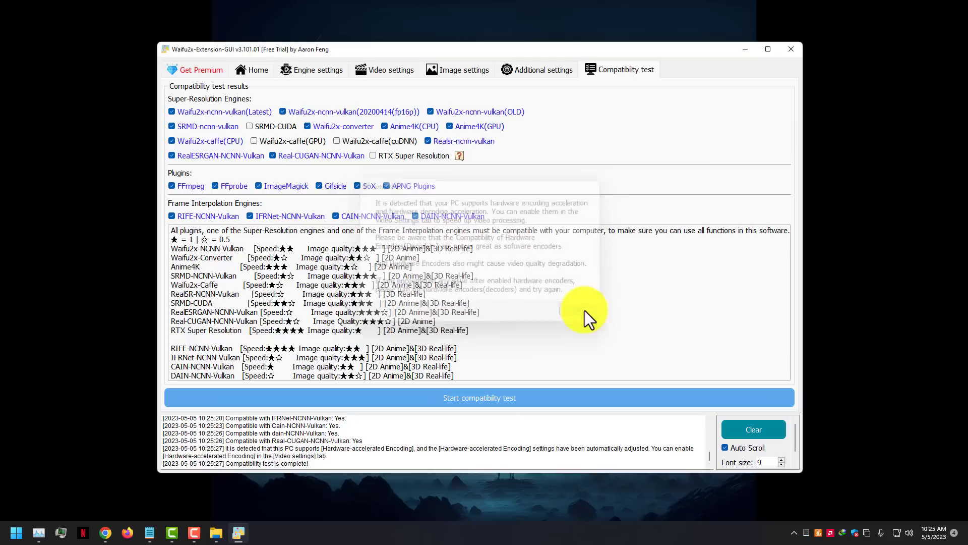
pyautogui.click(251, 76)
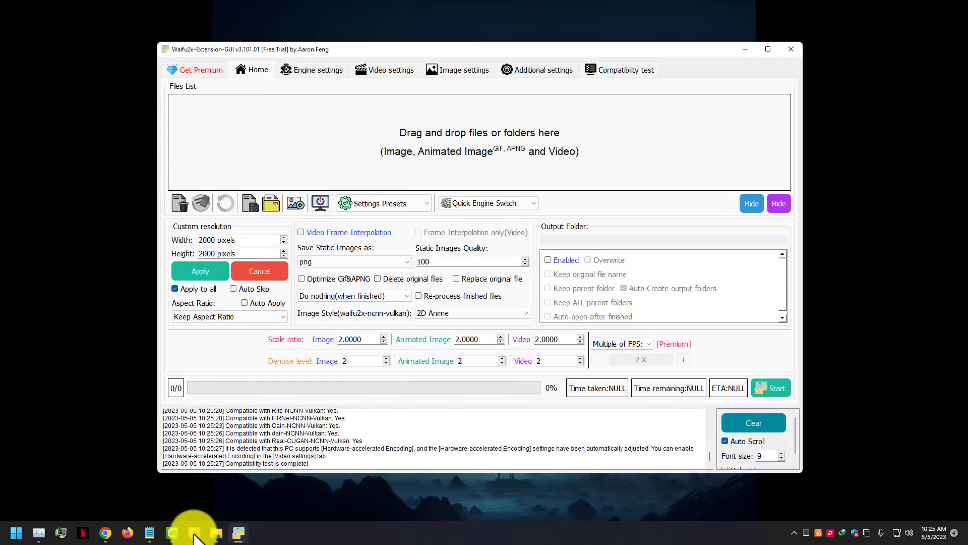
# Step: Open the crystal forest image from the Art folder in Photos and zoom around it
pyautogui.click(217, 535)
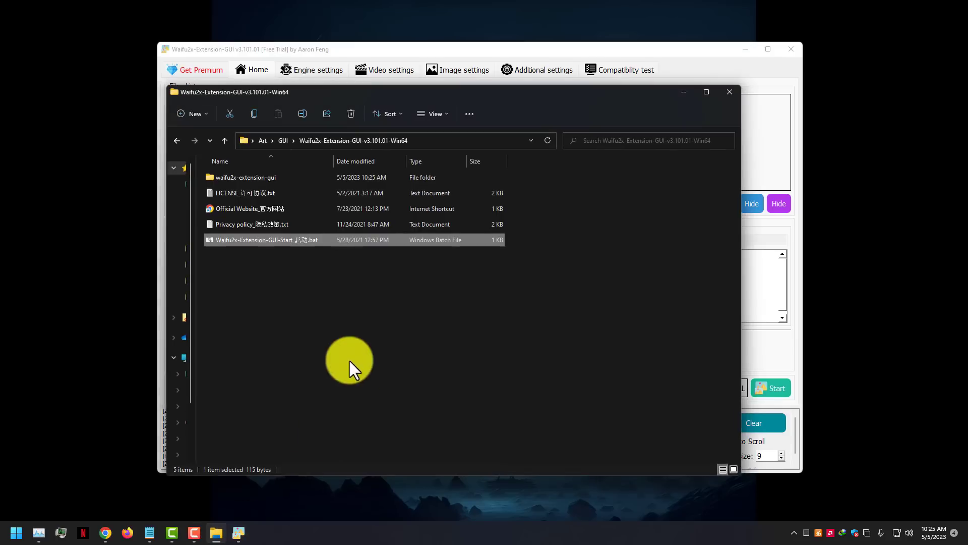
pyautogui.click(177, 141)
pyautogui.doubleClick(499, 188)
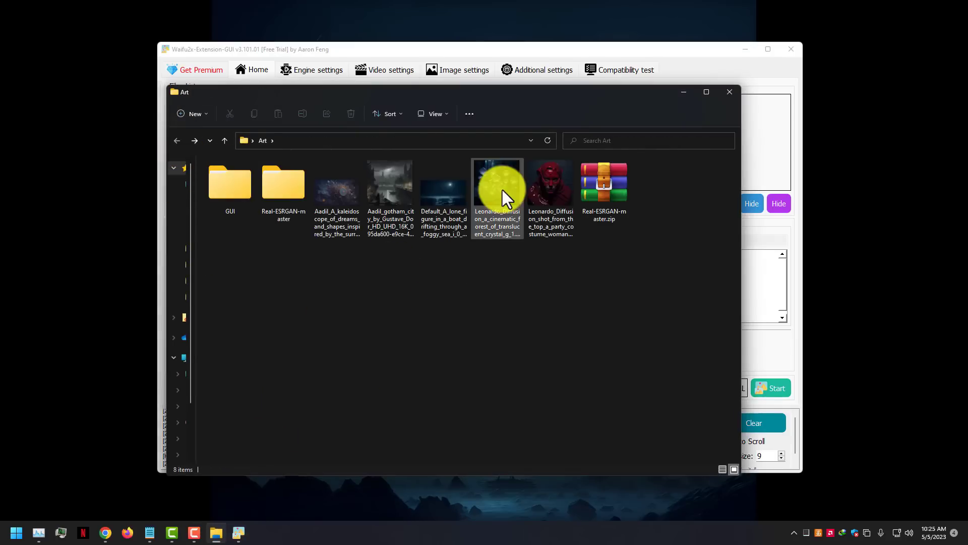
pyautogui.scroll(3, 351, 245)
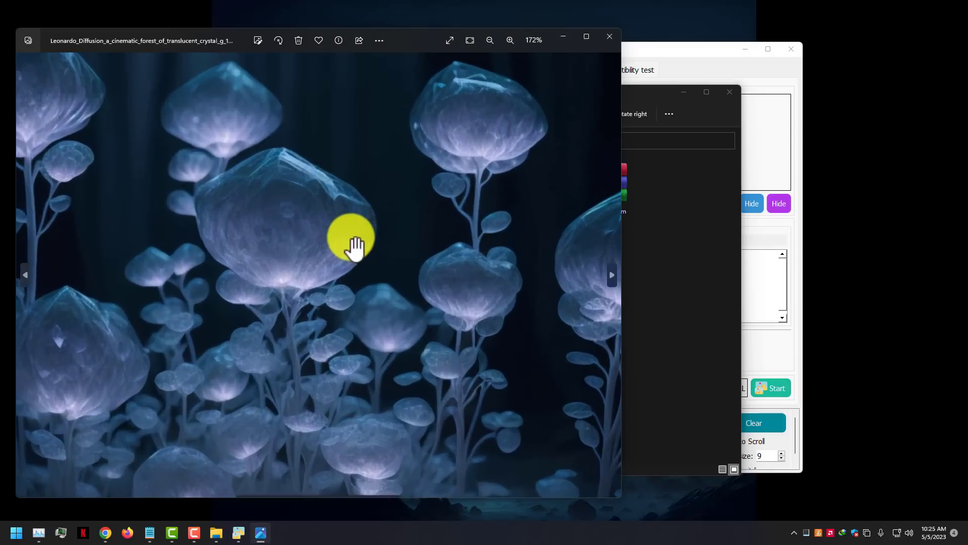
pyautogui.moveTo(350, 240); pyautogui.dragTo(485, 261)
pyautogui.scroll(-3, 485, 261)
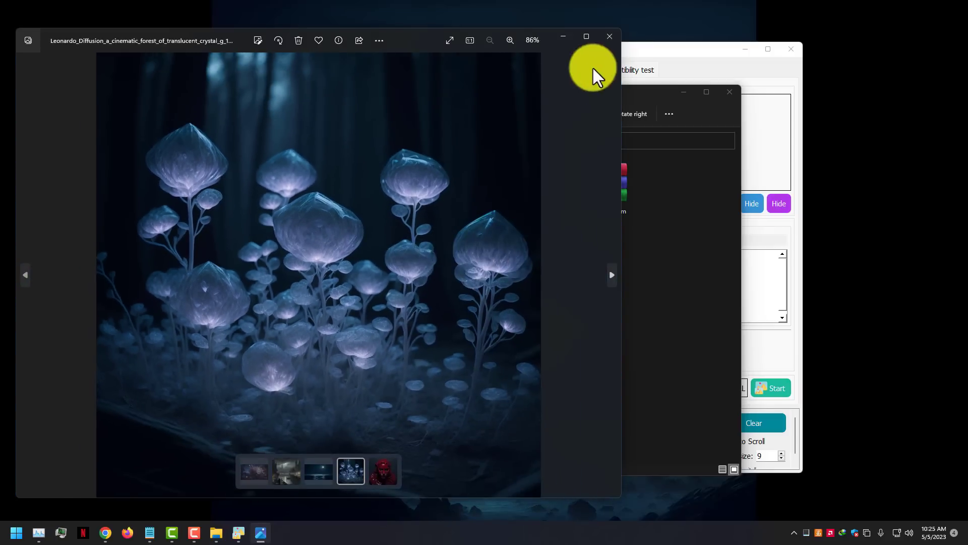
pyautogui.click(610, 36)
# Step: Check the image's Properties Details, confirming 1024 x 1024 pixels, and close without changes
pyautogui.rightClick(499, 186)
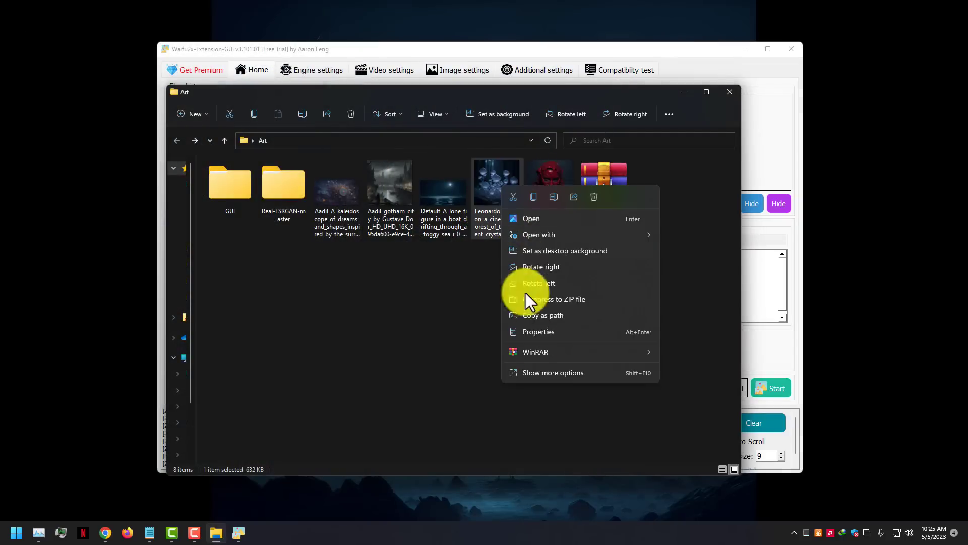
pyautogui.click(541, 372)
pyautogui.click(561, 364)
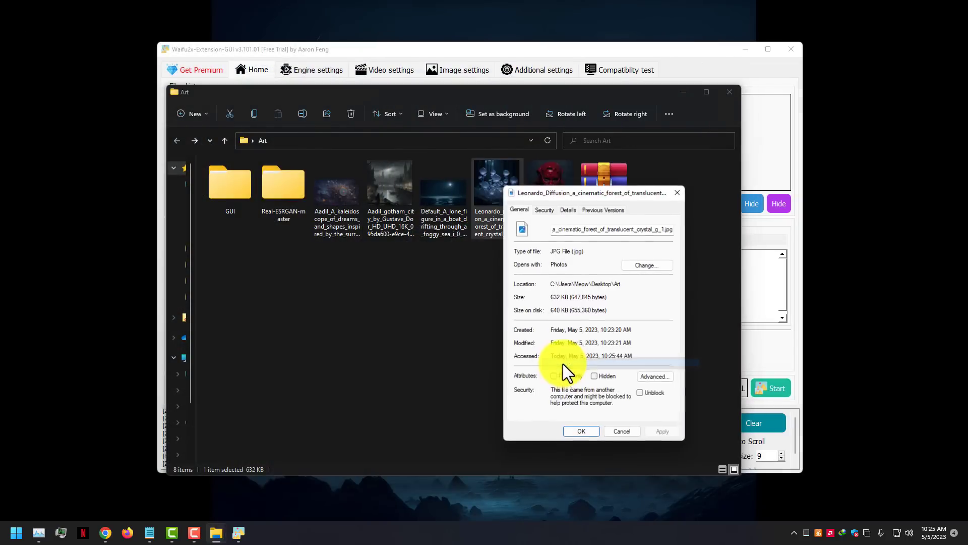
pyautogui.click(555, 210)
pyautogui.click(568, 210)
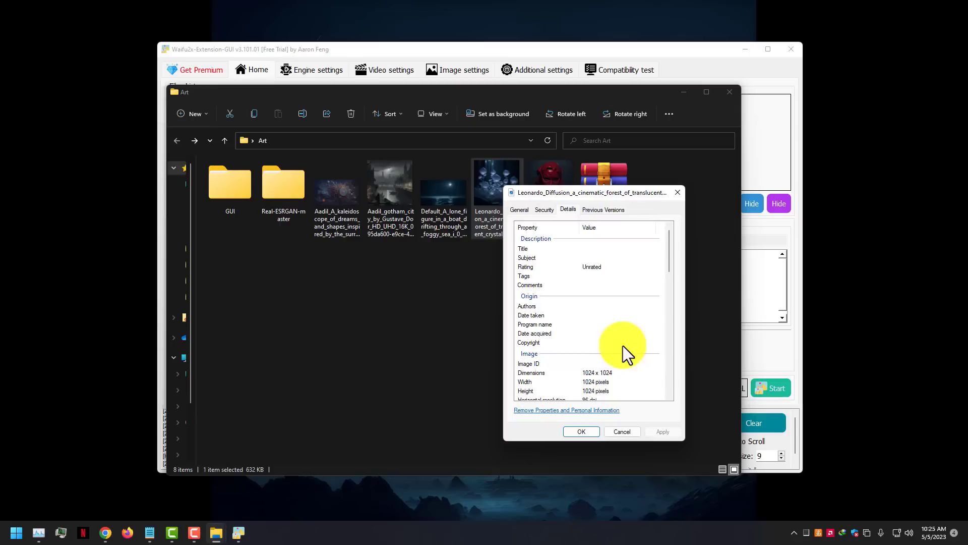
pyautogui.scroll(-2, 624, 353)
pyautogui.click(608, 321)
pyautogui.click(604, 330)
pyautogui.click(602, 339)
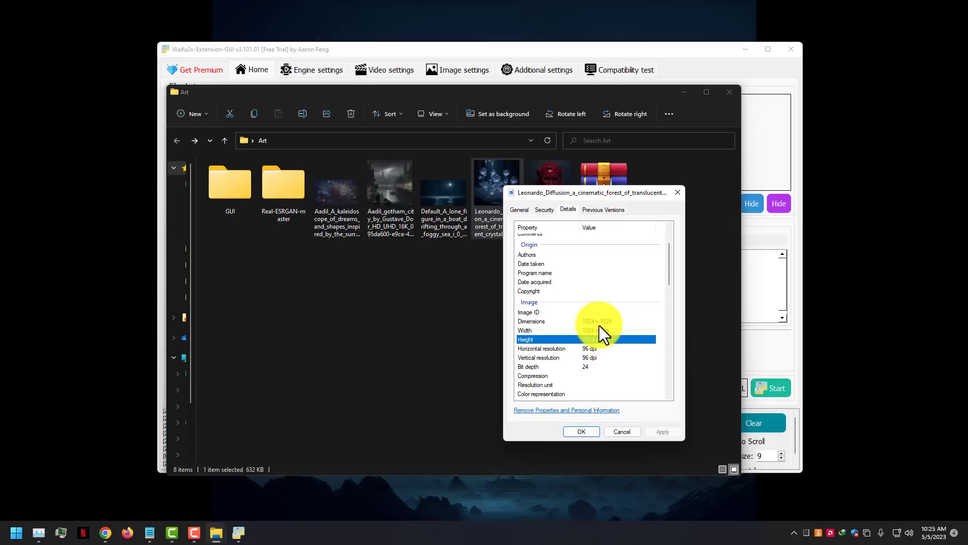
pyautogui.click(599, 321)
pyautogui.click(599, 329)
pyautogui.click(600, 338)
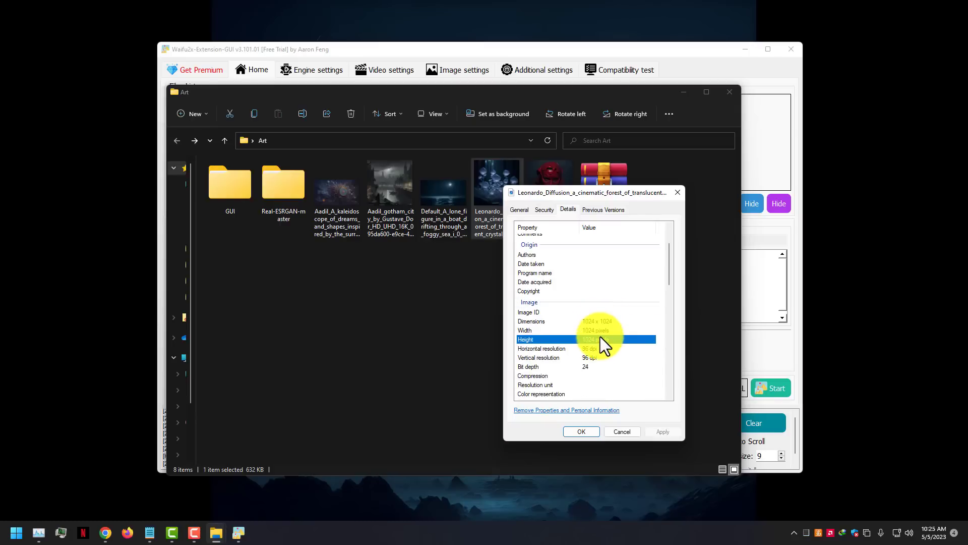
pyautogui.click(622, 432)
# Step: Reopen the crystal forest image in Photos briefly, then close it
pyautogui.doubleClick(508, 188)
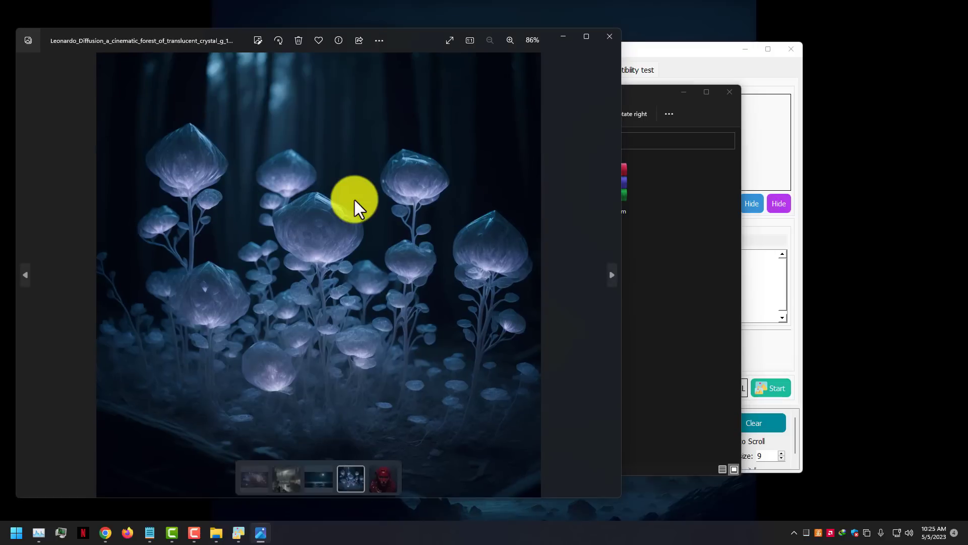
pyautogui.scroll(8, 335, 233)
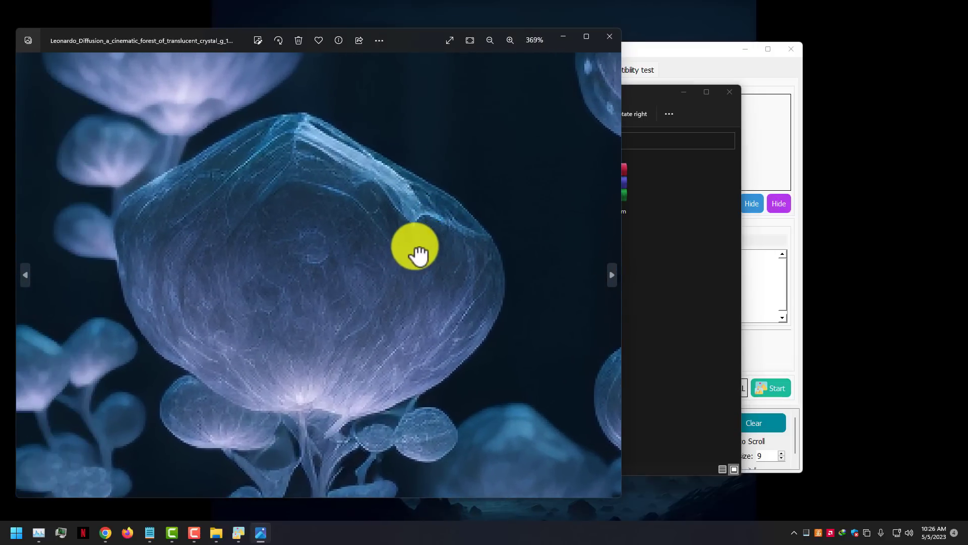
pyautogui.click(610, 36)
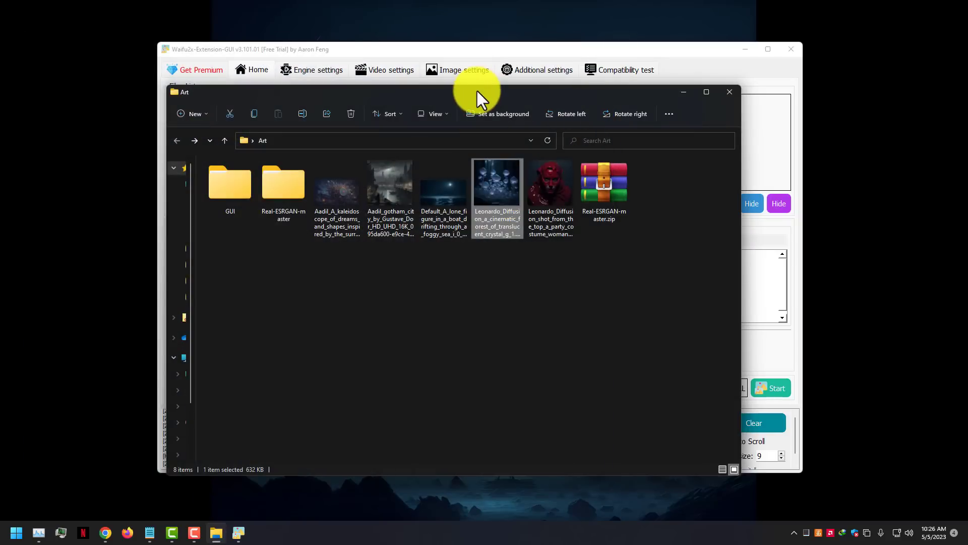
# Step: Drag the crystal forest image from Explorer into the Waifu2x files list
pyautogui.moveTo(477, 91); pyautogui.dragTo(588, 93)
pyautogui.moveTo(507, 51); pyautogui.dragTo(395, 49)
pyautogui.click(767, 268)
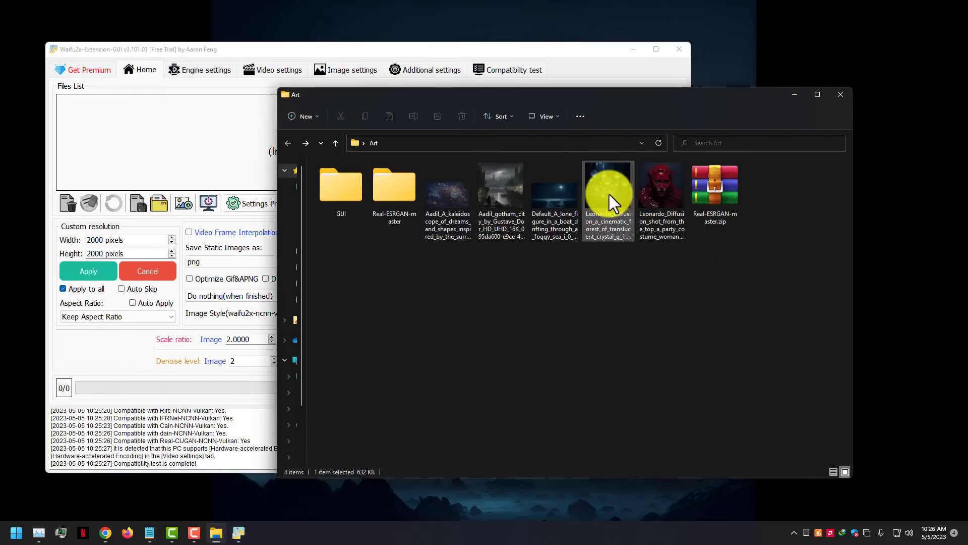
pyautogui.moveTo(609, 195); pyautogui.dragTo(220, 151)
pyautogui.moveTo(729, 98); pyautogui.dragTo(618, 89)
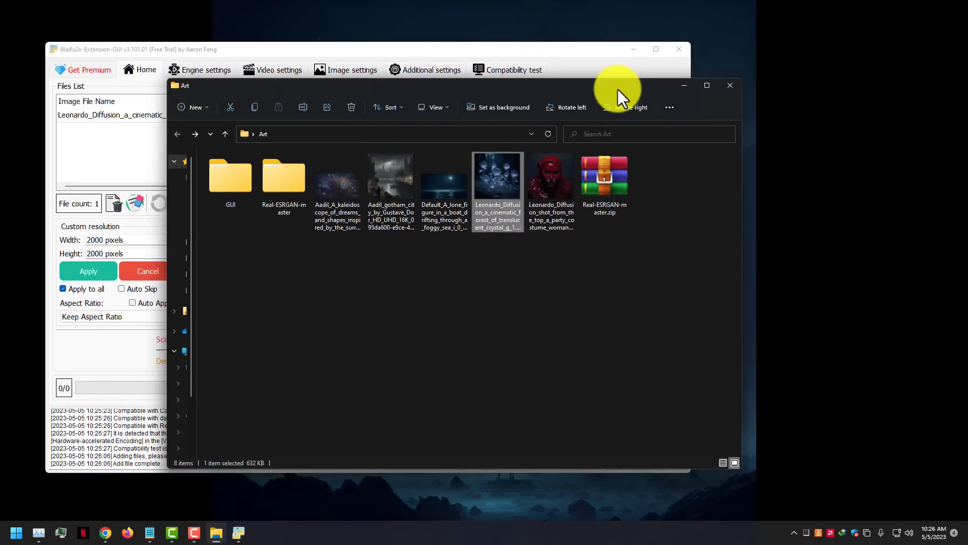
pyautogui.click(684, 85)
pyautogui.moveTo(426, 50); pyautogui.dragTo(567, 49)
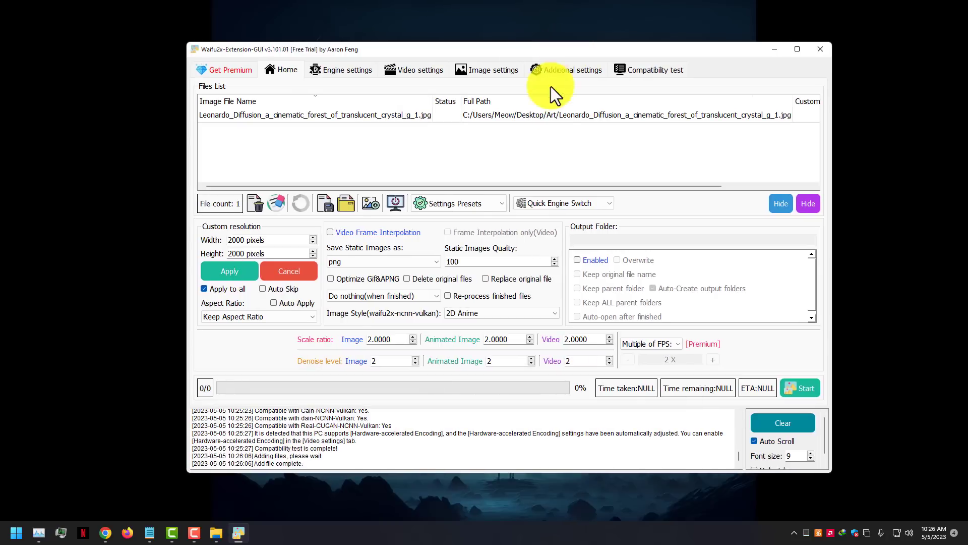
# Step: Bring up the target-size notes and discard the previous custom resolution entry
pyautogui.click(149, 532)
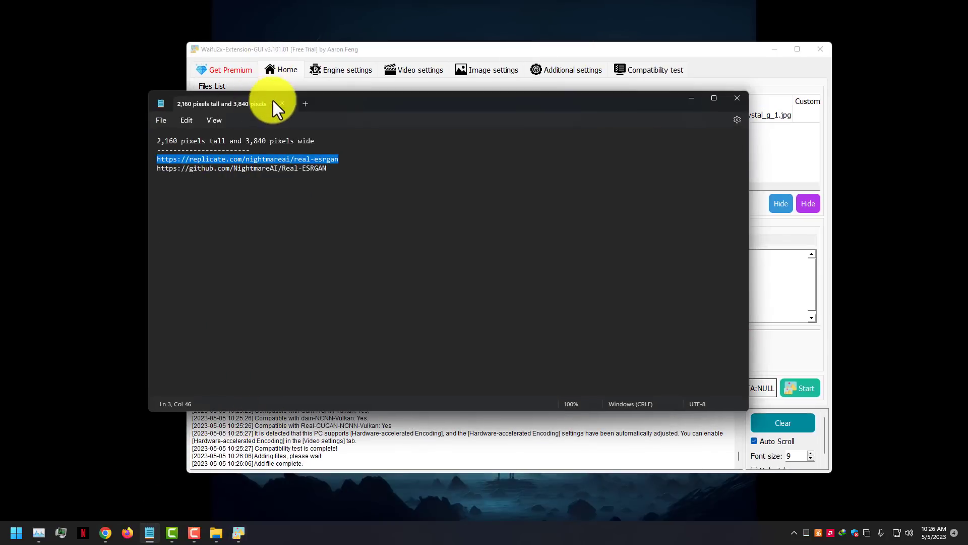
pyautogui.moveTo(274, 106); pyautogui.dragTo(156, 106)
pyautogui.click(289, 50)
pyautogui.moveTo(289, 50); pyautogui.dragTo(371, 53)
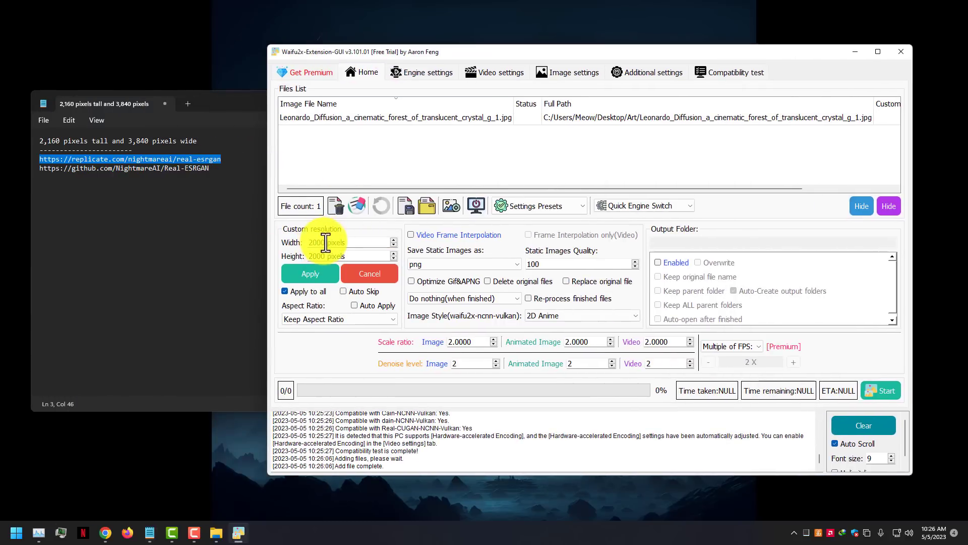
pyautogui.press('BackSpace')
pyautogui.press('BackSpace')
pyautogui.press('BackSpace')
pyautogui.write('1')
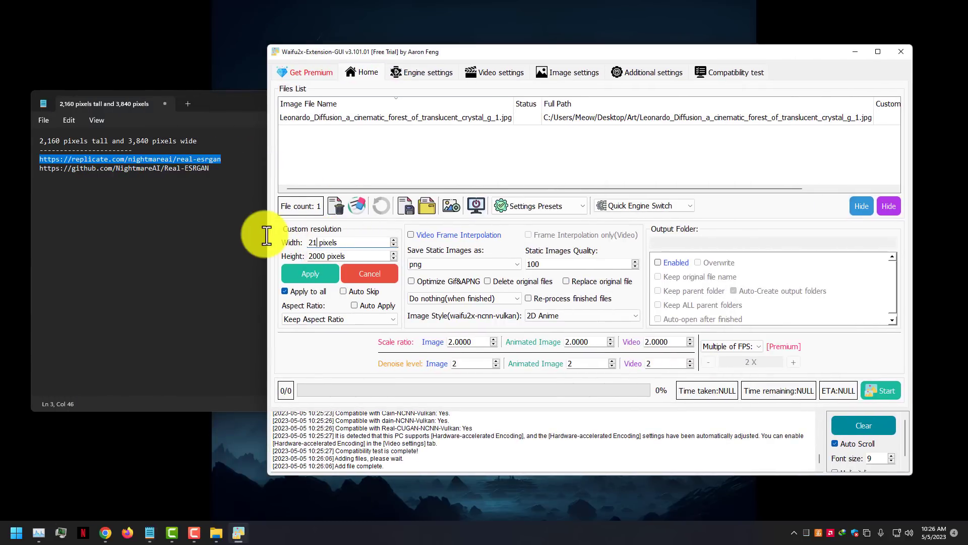
pyautogui.write('60')
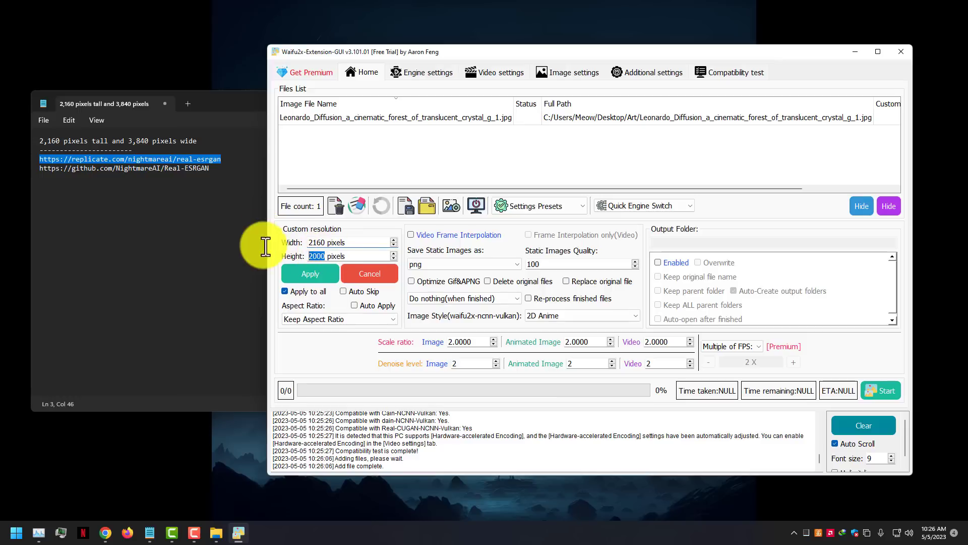
pyautogui.press('Tab')
pyautogui.write('3')
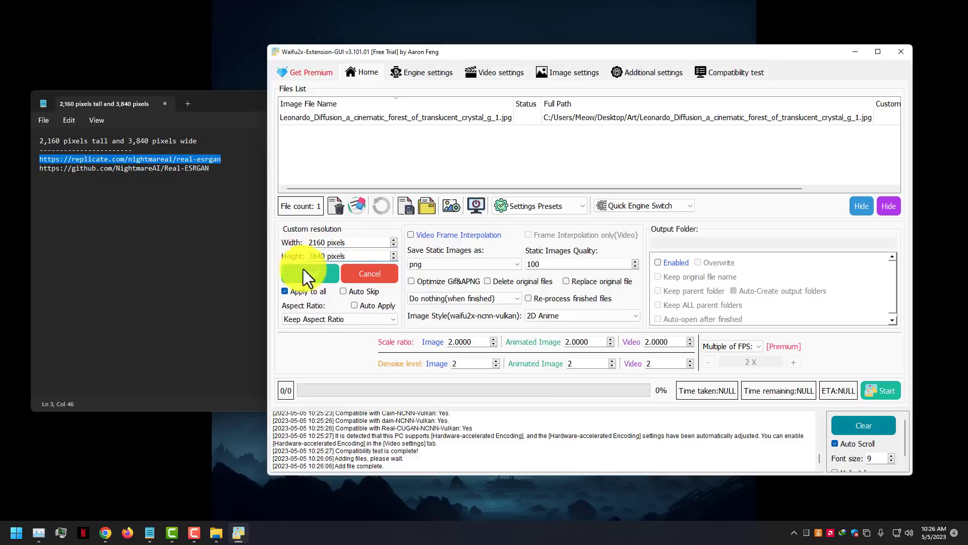
pyautogui.click(373, 275)
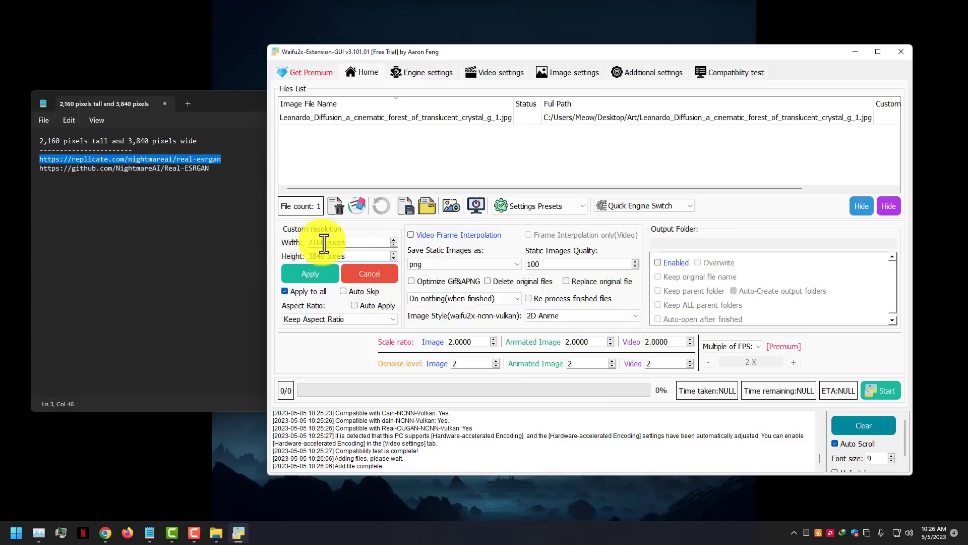
# Step: Enter custom resolution width 3840 and height 2160
pyautogui.doubleClick(318, 255)
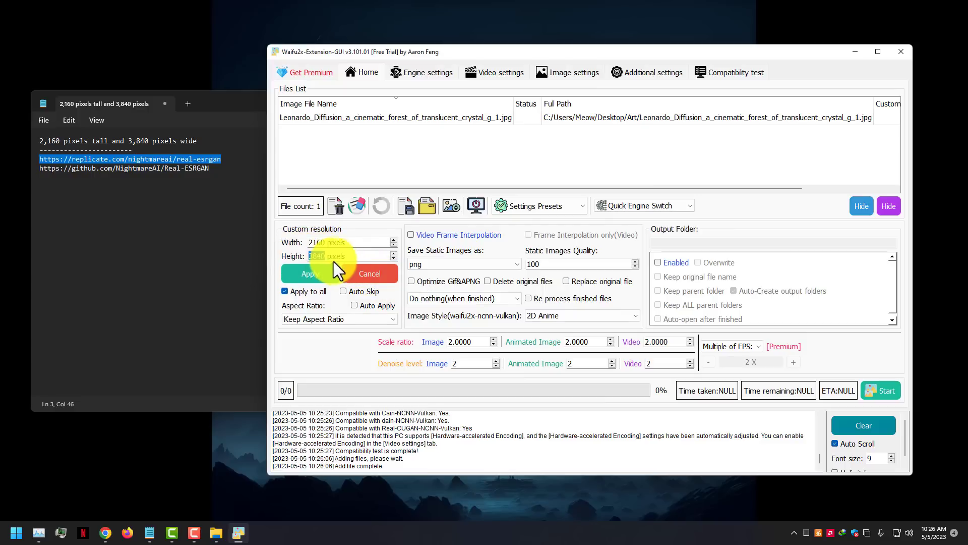
pyautogui.click(329, 244)
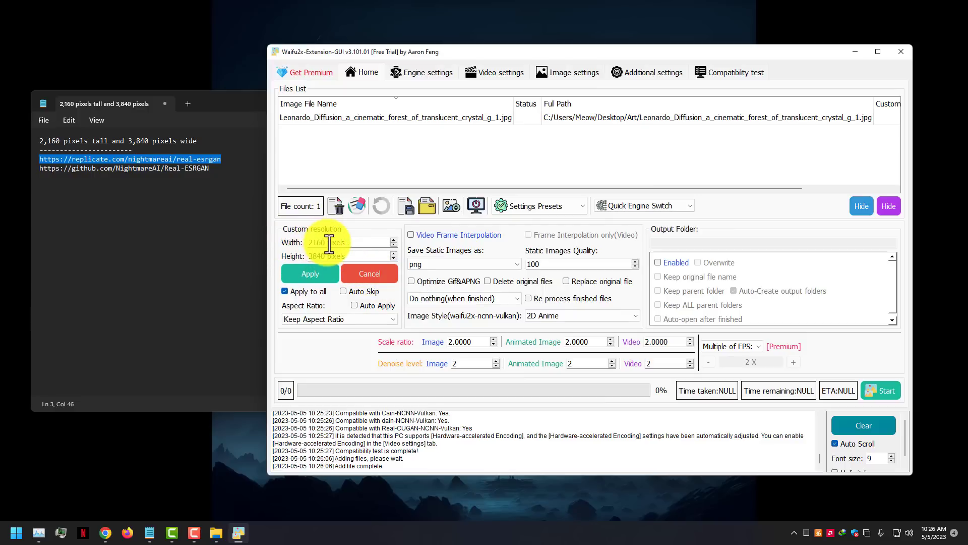
pyautogui.doubleClick(329, 244)
pyautogui.write('3840')
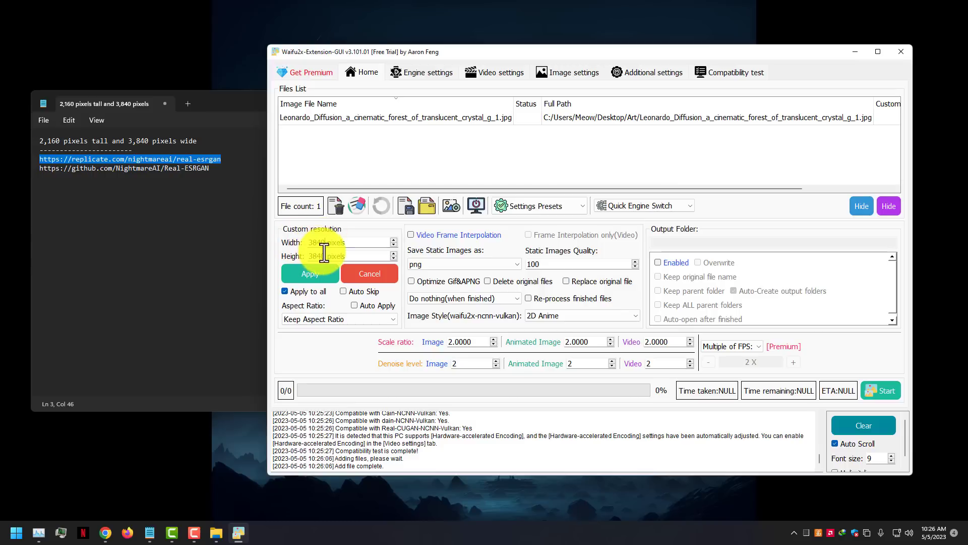
pyautogui.doubleClick(320, 255)
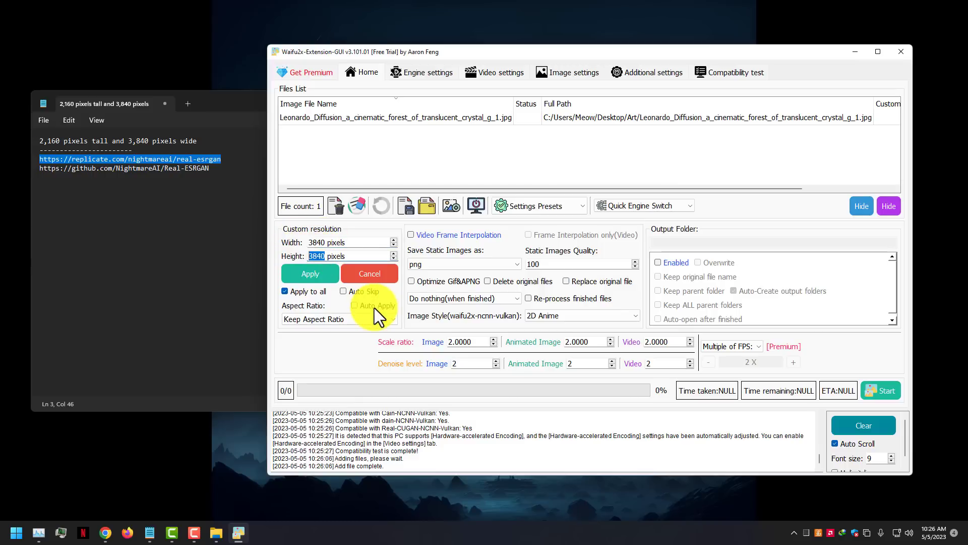
pyautogui.write('21')
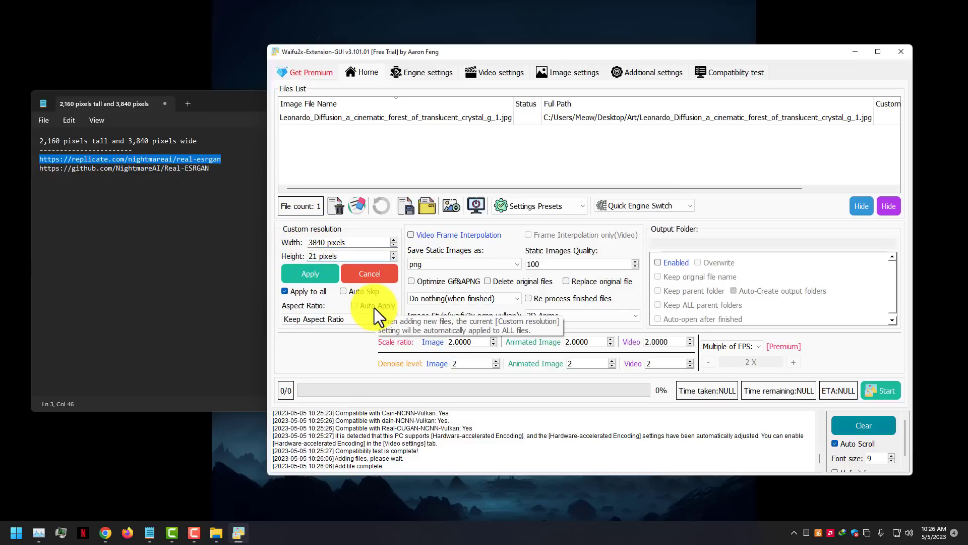
pyautogui.write('60')
# Step: Minimize the notes and apply the 3840 × 2160 resolution to the file
pyautogui.moveTo(228, 100); pyautogui.dragTo(382, 126)
pyautogui.click(700, 121)
pyautogui.moveTo(631, 51); pyautogui.dragTo(545, 50)
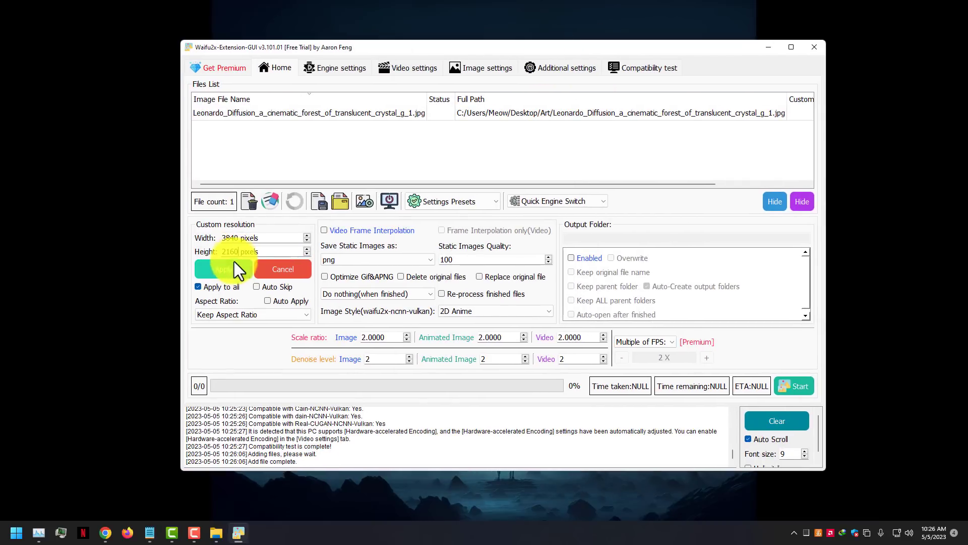
pyautogui.click(235, 265)
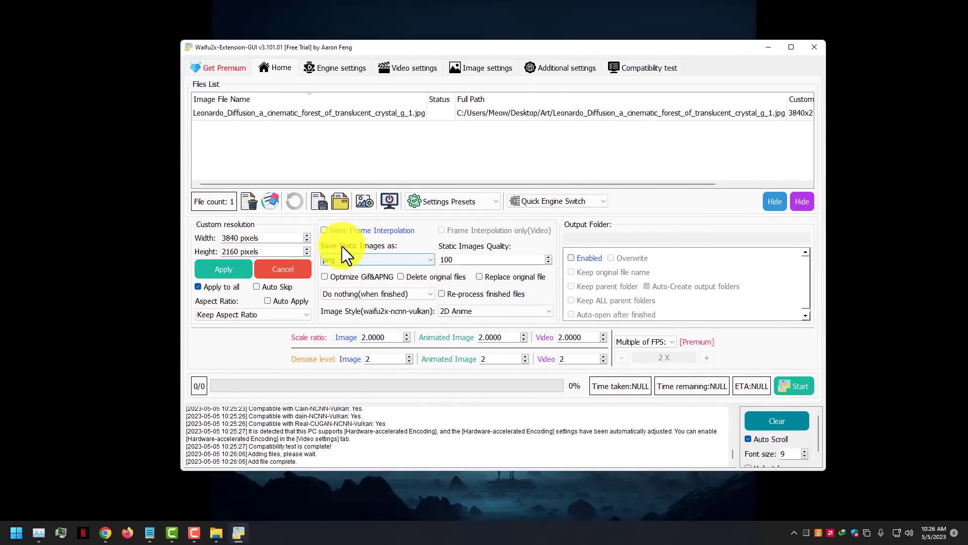
# Step: Keep png output at quality 100, select the crystal forest file, and show Engine settings
pyautogui.click(428, 259)
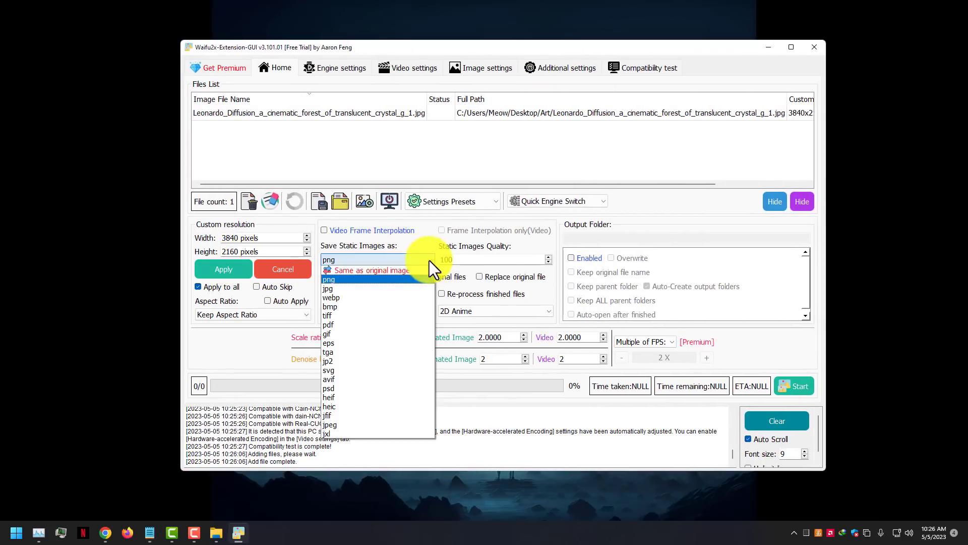
pyautogui.click(346, 279)
pyautogui.click(338, 231)
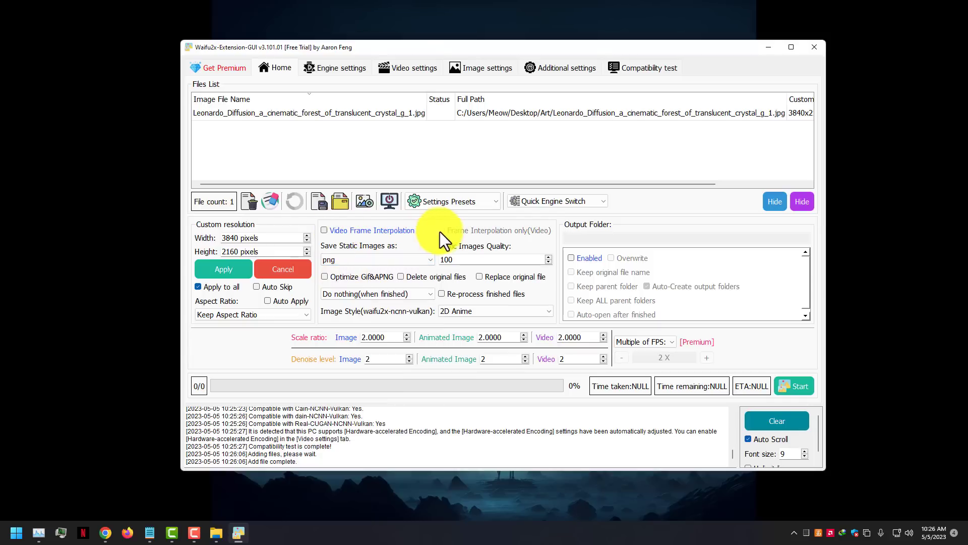
pyautogui.click(539, 262)
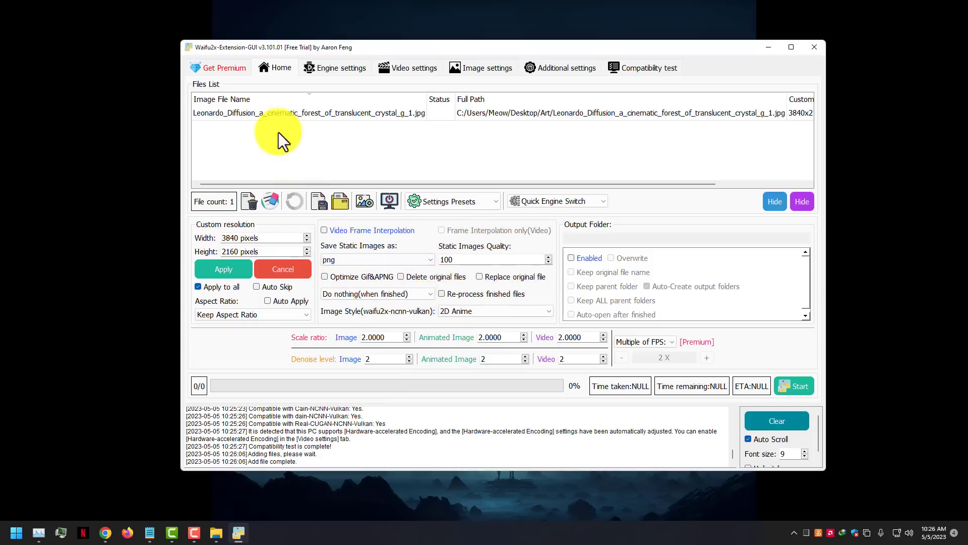
pyautogui.click(379, 112)
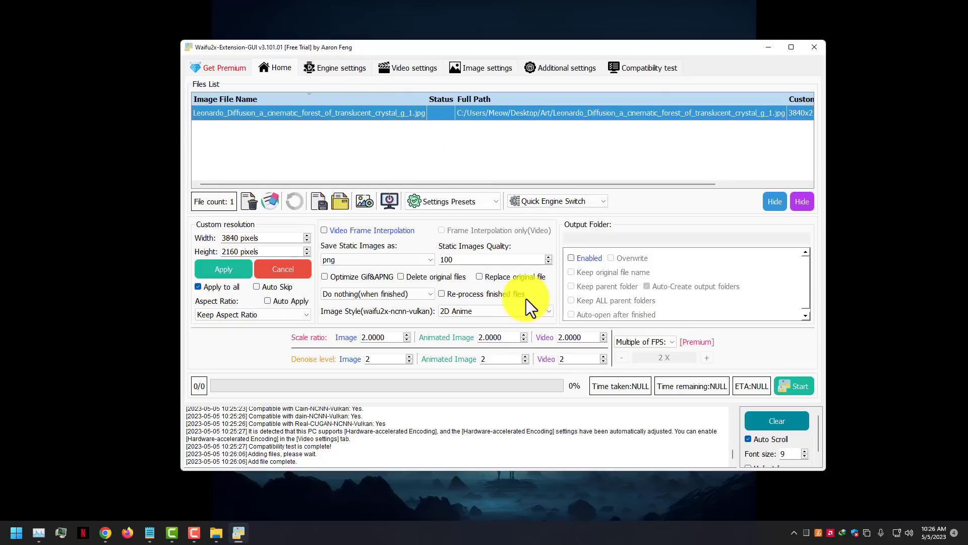
pyautogui.click(351, 71)
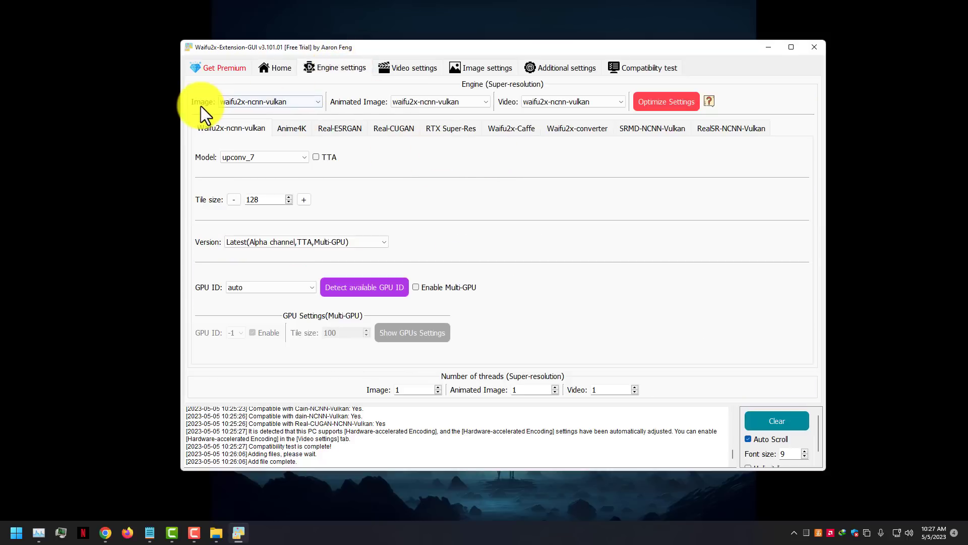
# Step: Keep waifu2x-ncnn-vulkan as the engine for images, animated images and video
pyautogui.click(274, 103)
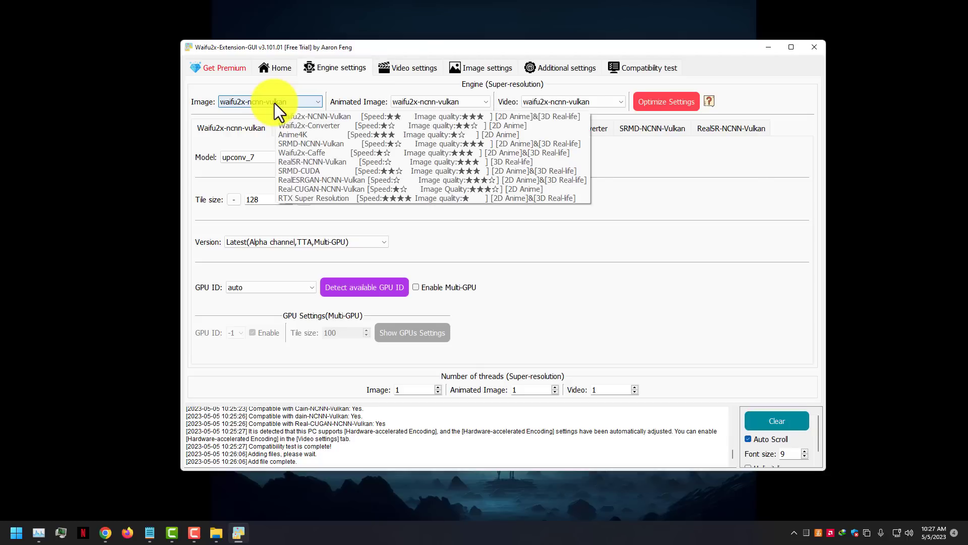
pyautogui.click(274, 103)
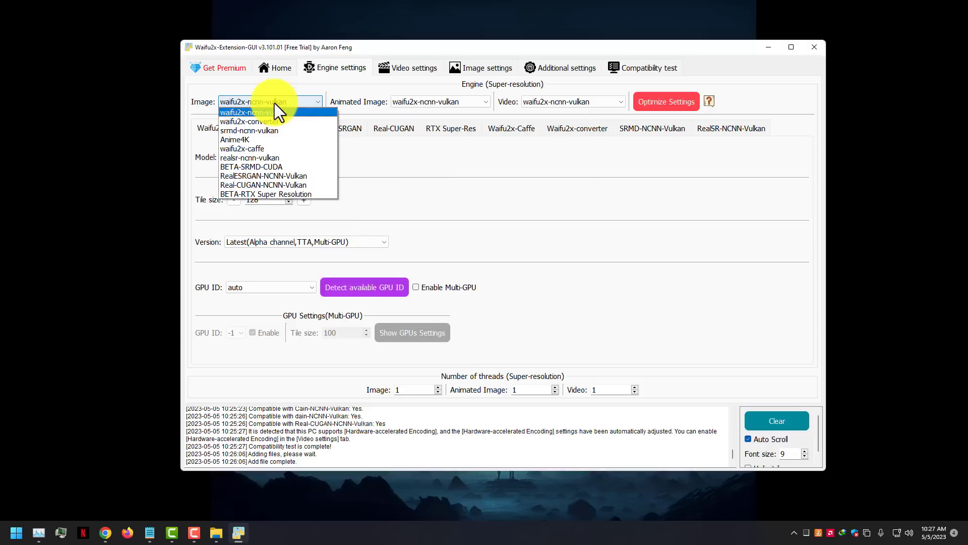
pyautogui.click(245, 113)
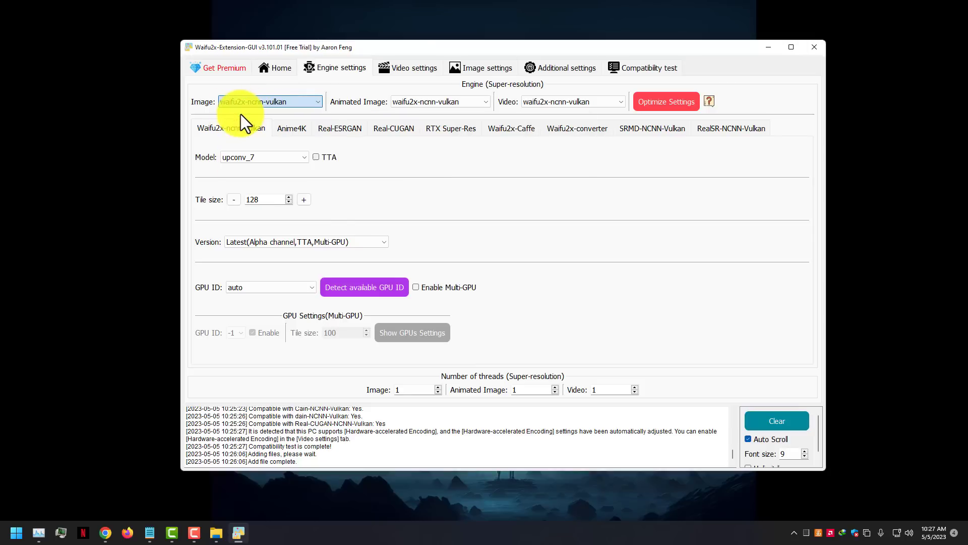
pyautogui.click(417, 102)
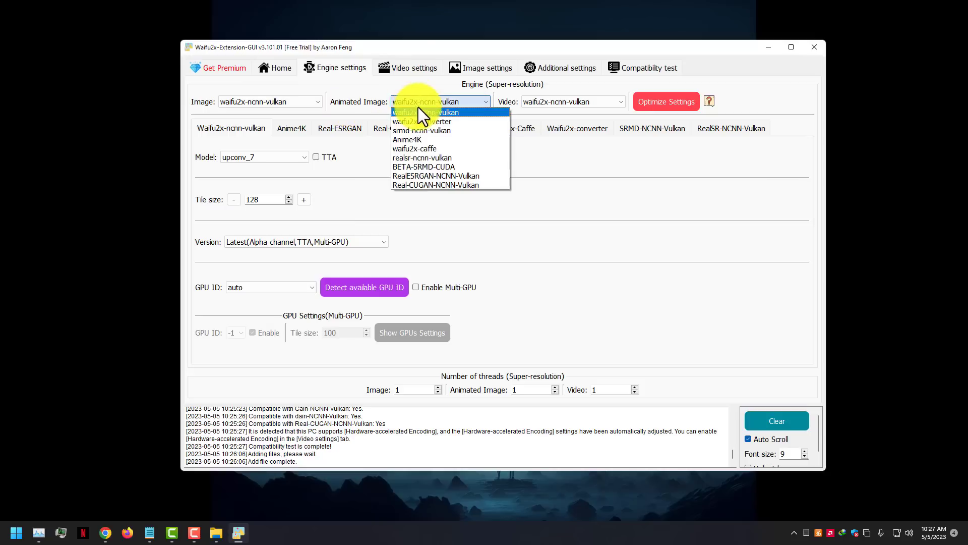
pyautogui.click(418, 113)
pyautogui.click(577, 106)
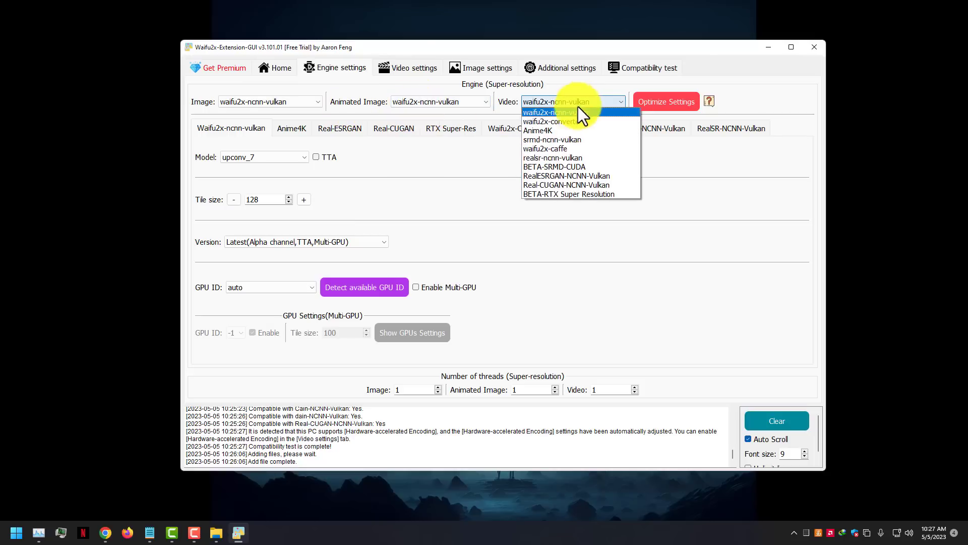
pyautogui.click(557, 113)
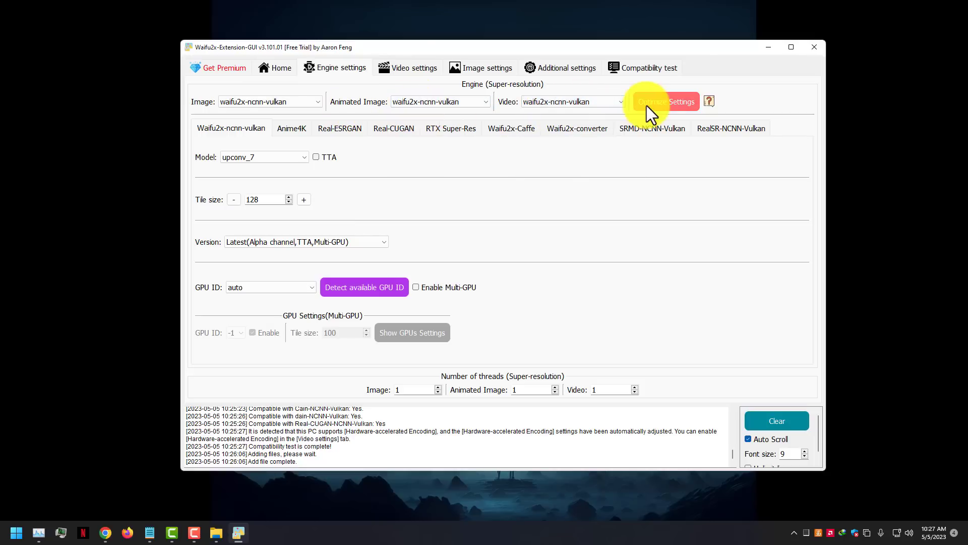
# Step: Try Optimize Settings, dismiss its error, and keep the upconv_7 model
pyautogui.click(646, 105)
pyautogui.click(583, 291)
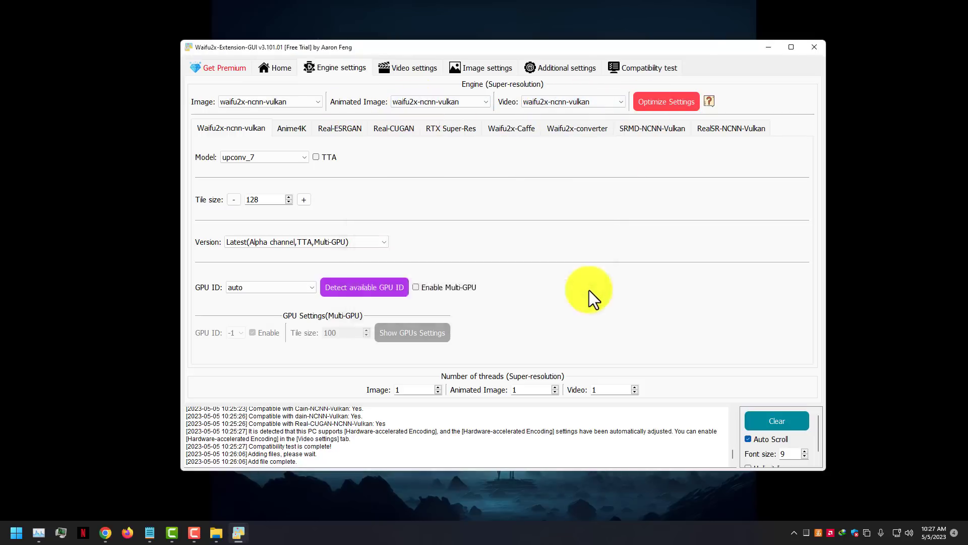
pyautogui.click(303, 160)
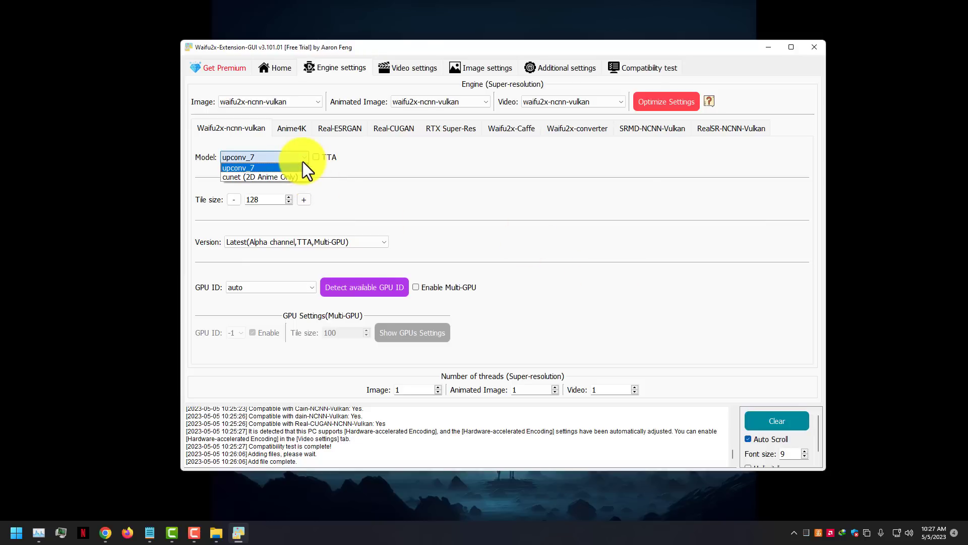
pyautogui.click(279, 171)
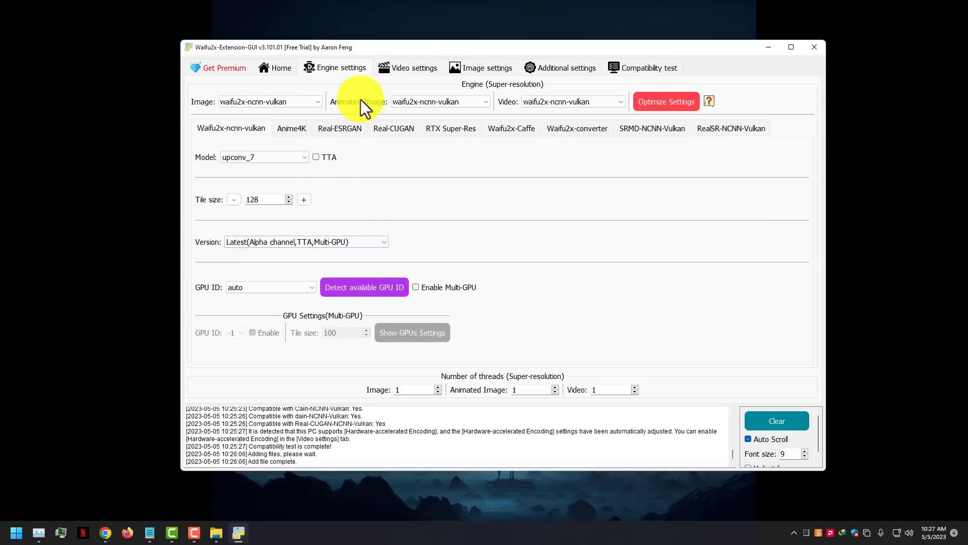
pyautogui.click(408, 68)
# Step: Keep JPEG(Lossless) frame codec, check Image settings, then start upscaling from Home
pyautogui.click(339, 101)
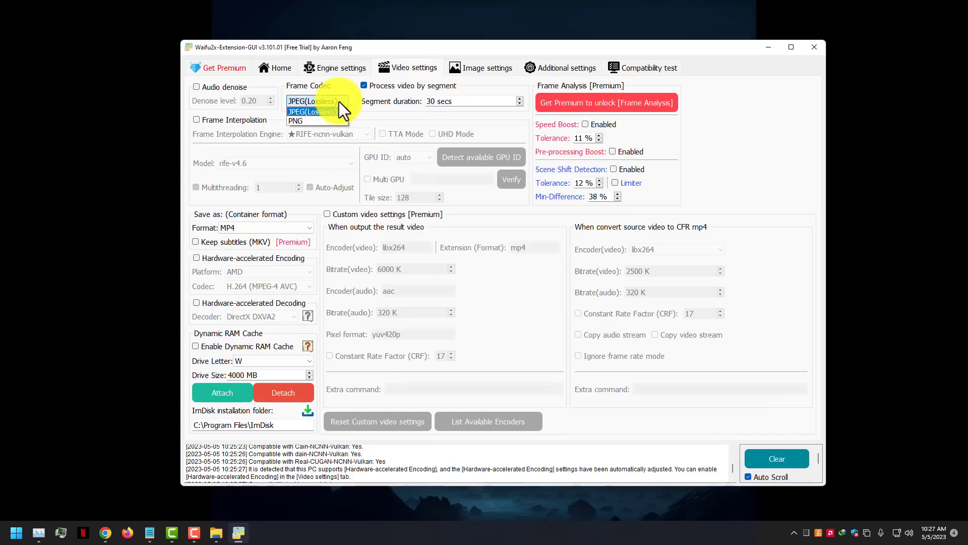
pyautogui.click(338, 101)
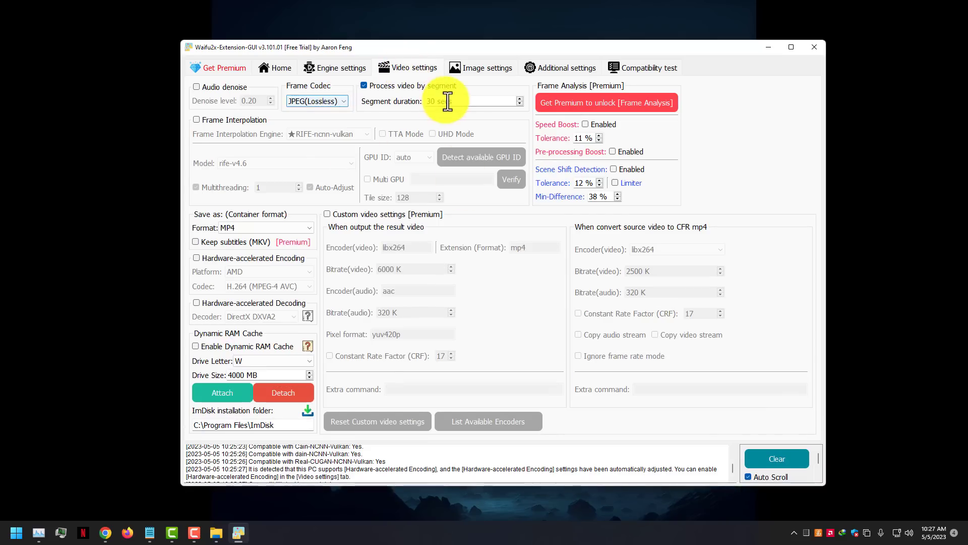
pyautogui.click(476, 72)
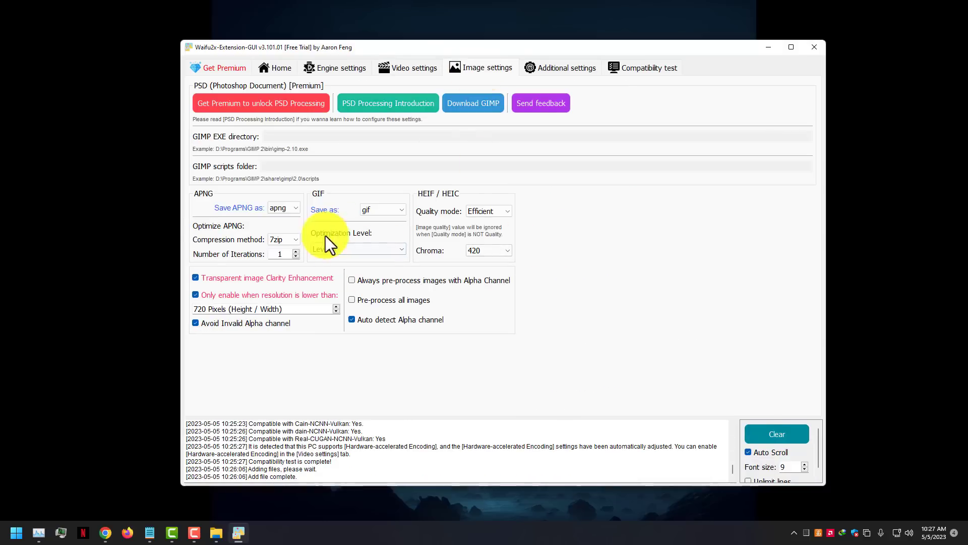
pyautogui.click(273, 66)
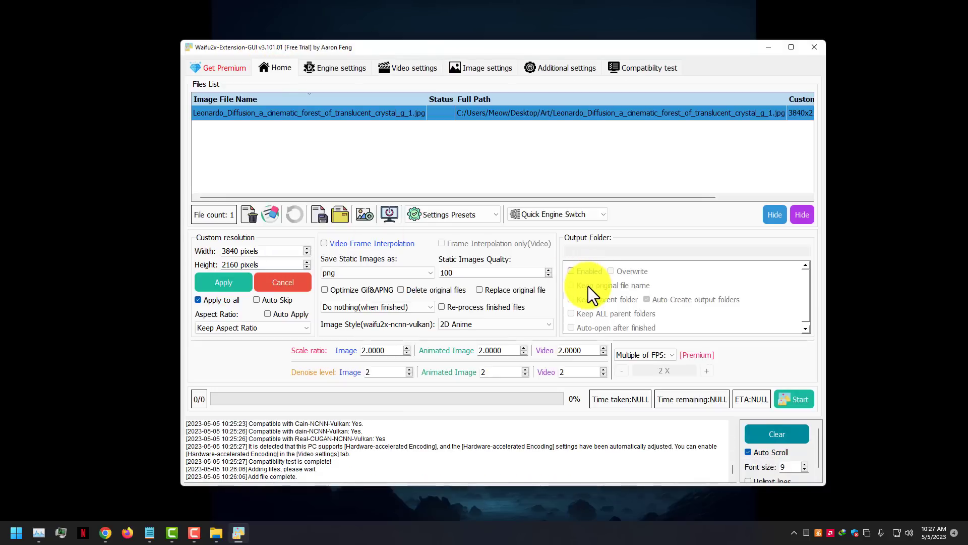
pyautogui.click(804, 400)
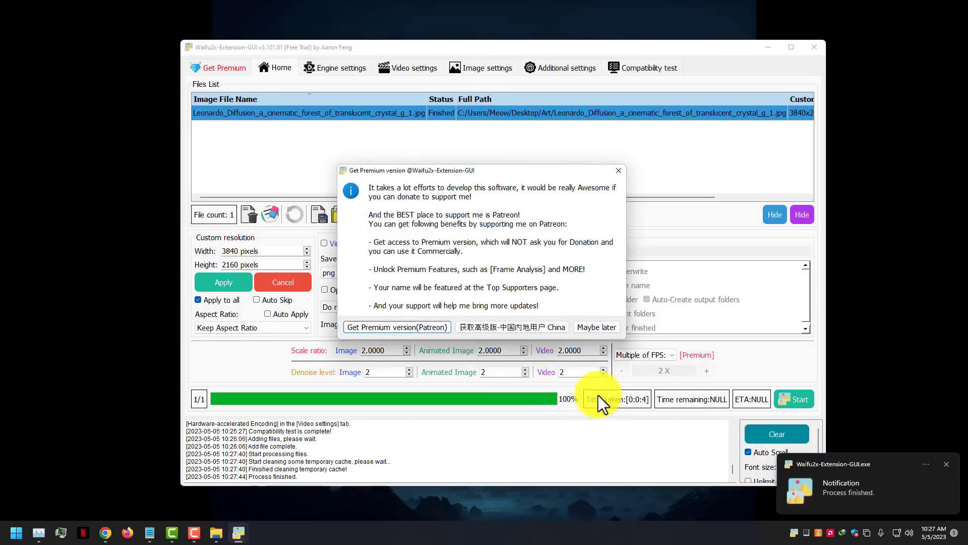
# Step: Dismiss the Get Premium prompt and job summary, then bring up the Art folder
pyautogui.click(603, 331)
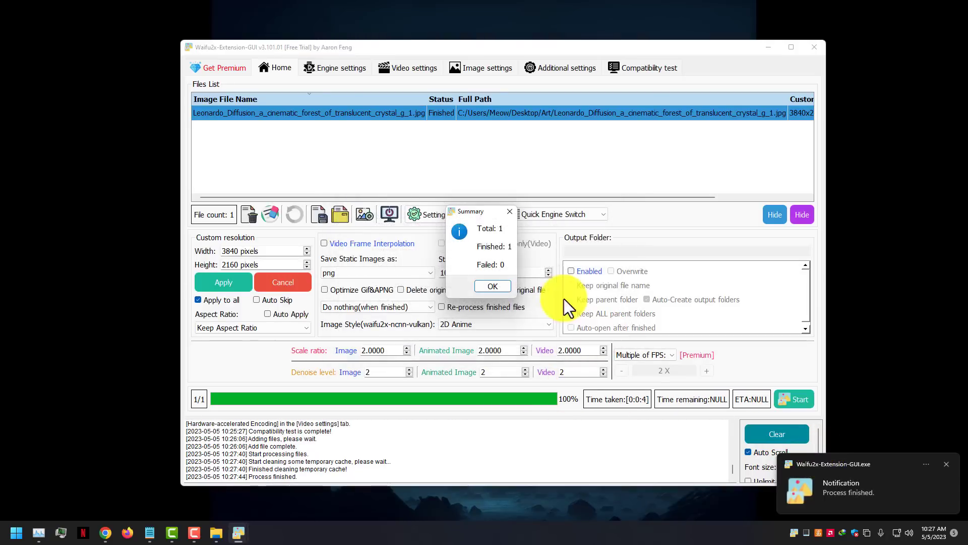
pyautogui.click(494, 286)
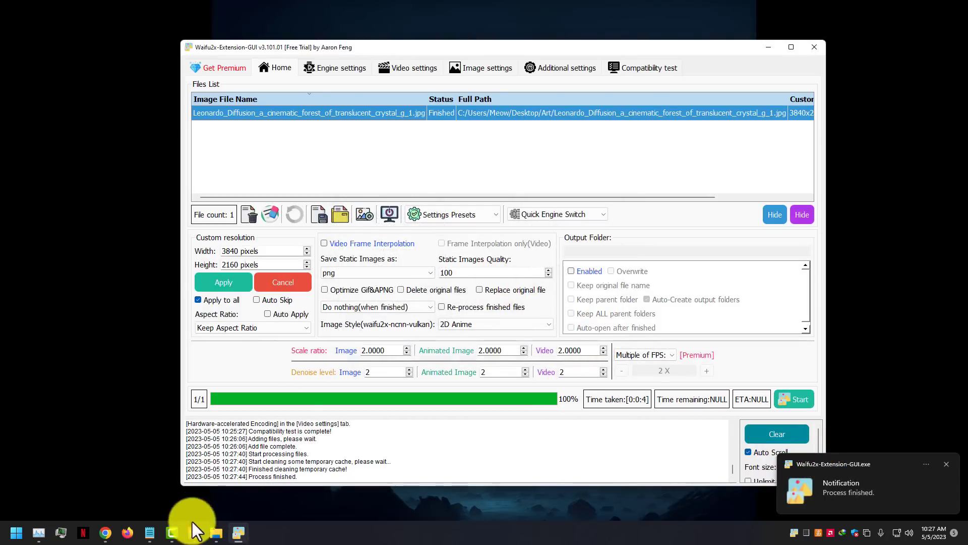
pyautogui.click(218, 533)
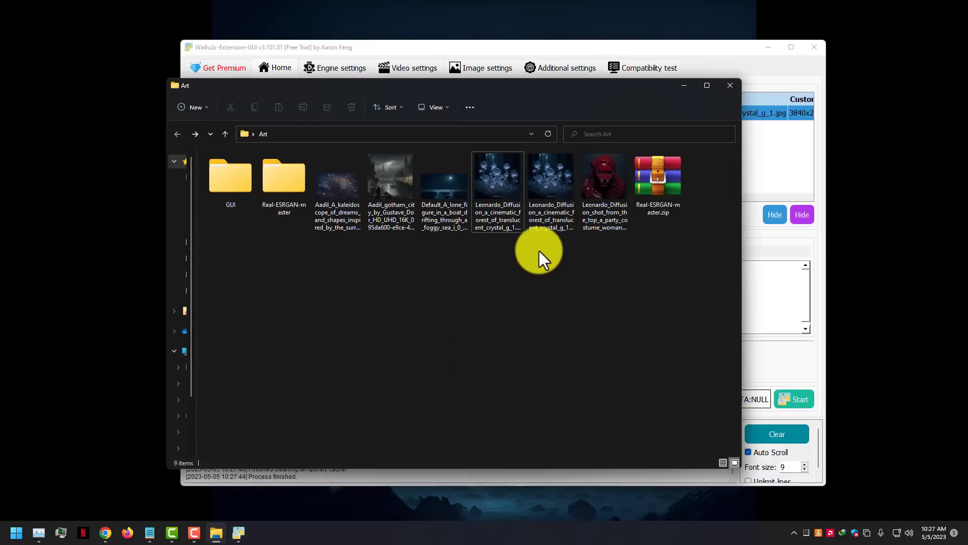
# Step: Open the original and upscaled crystal forest images in Photos, side by side
pyautogui.doubleClick(490, 196)
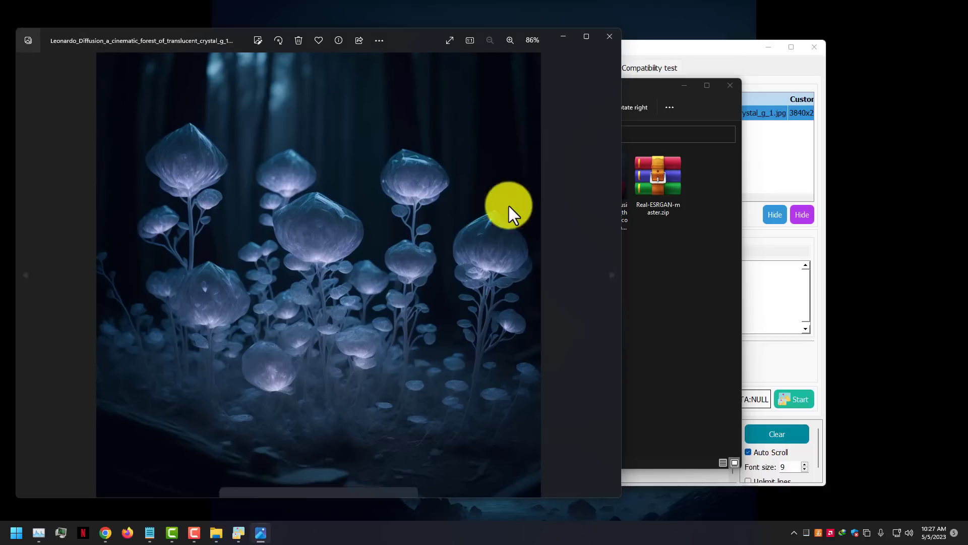
pyautogui.click(559, 190)
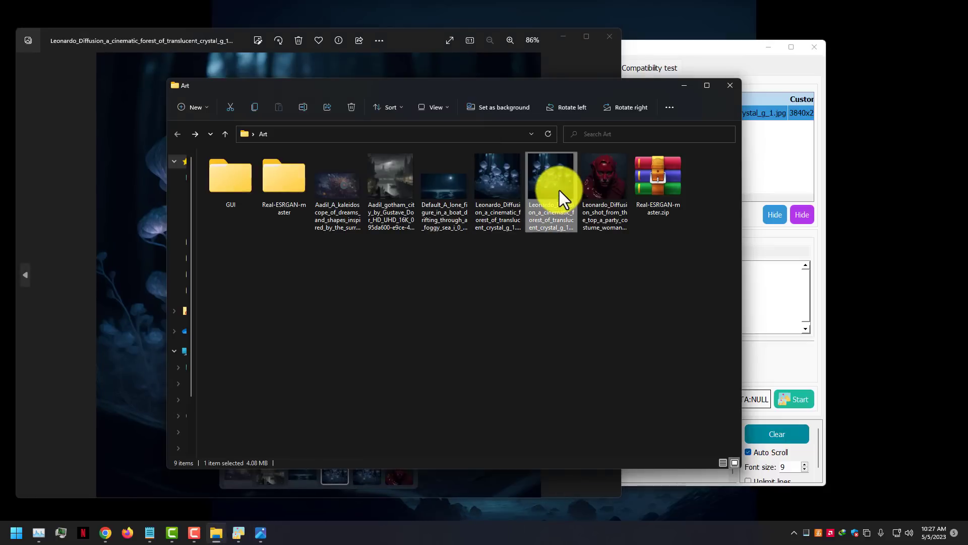
pyautogui.doubleClick(559, 190)
pyautogui.click(685, 87)
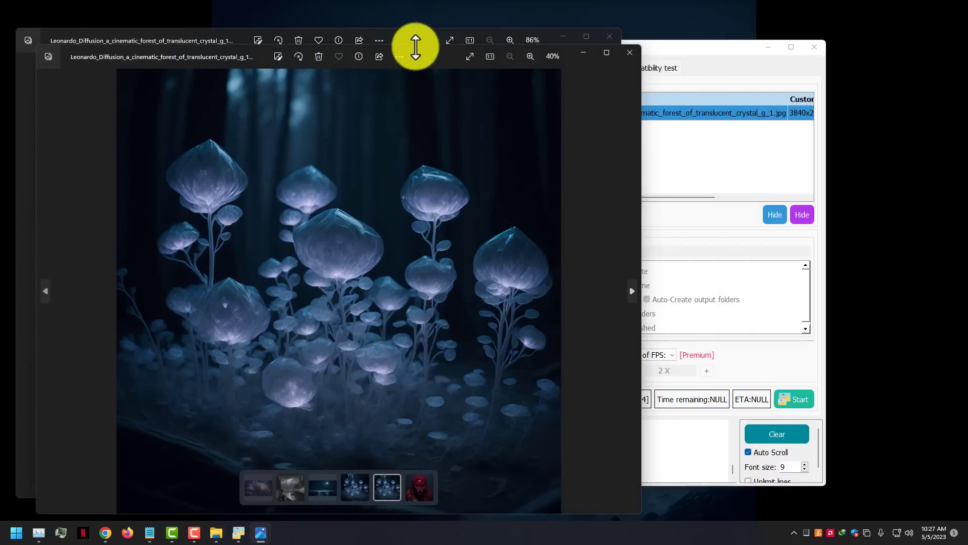
pyautogui.moveTo(410, 51); pyautogui.dragTo(649, 59)
pyautogui.click(192, 51)
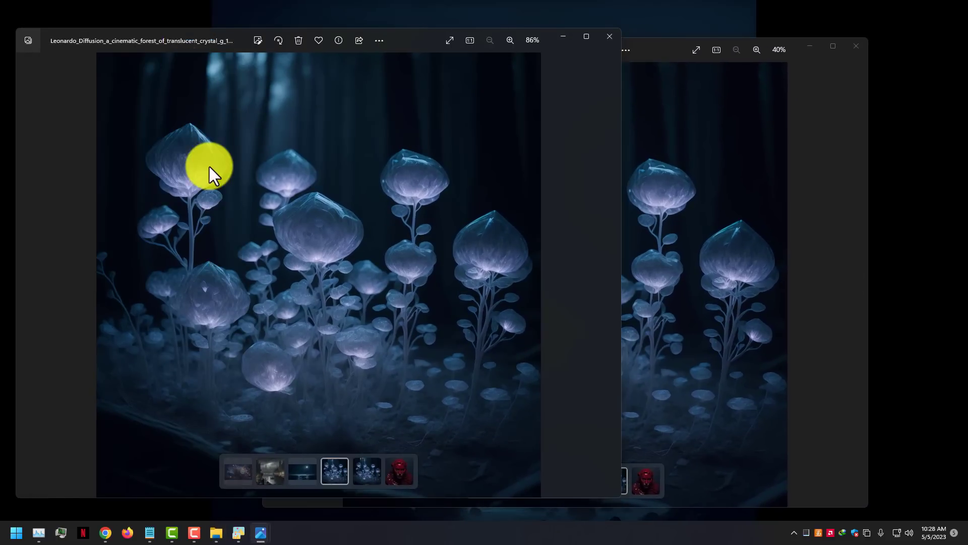
# Step: Zoom into both images to compare detail, then close both Photos windows
pyautogui.scroll(6, 346, 227)
pyautogui.scroll(4, 333, 243)
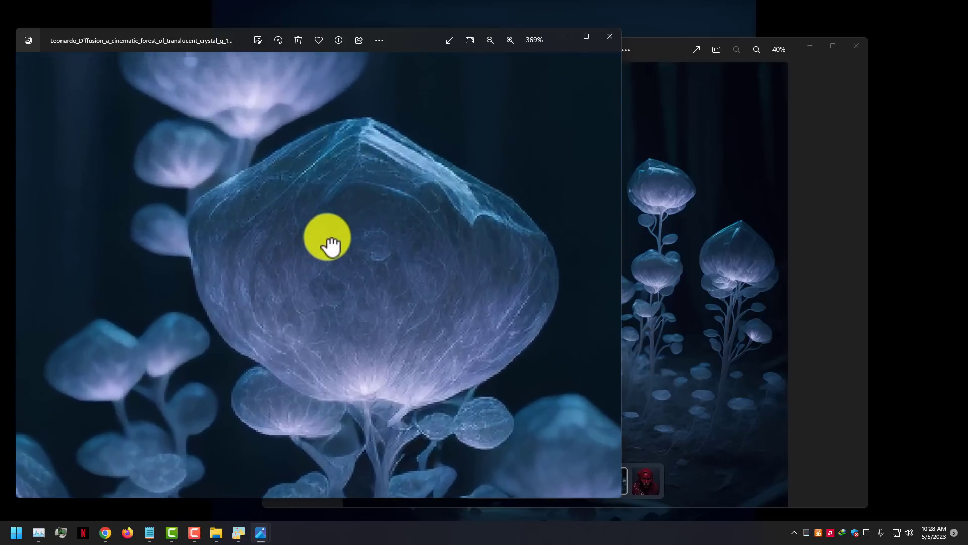
pyautogui.click(550, 240)
pyautogui.scroll(8, 585, 241)
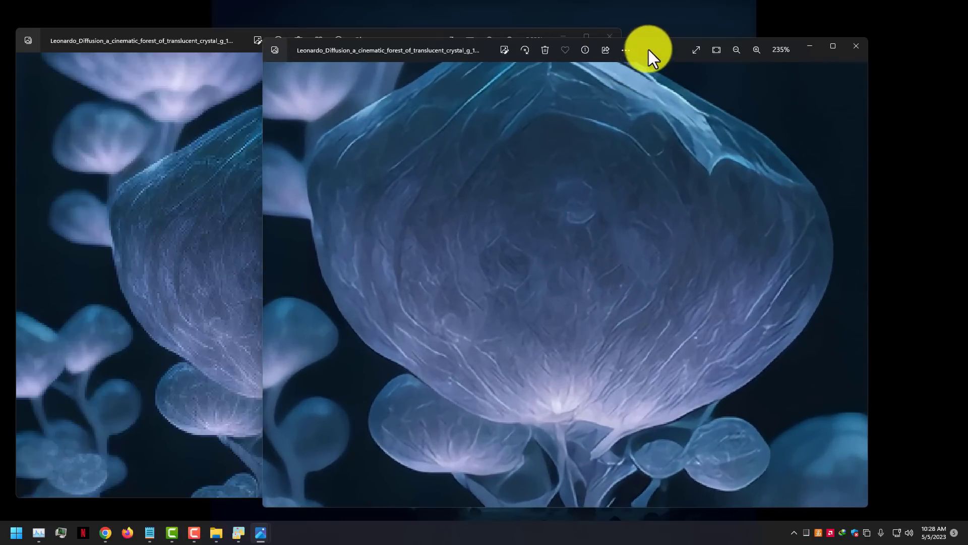
pyautogui.moveTo(648, 49); pyautogui.dragTo(823, 45)
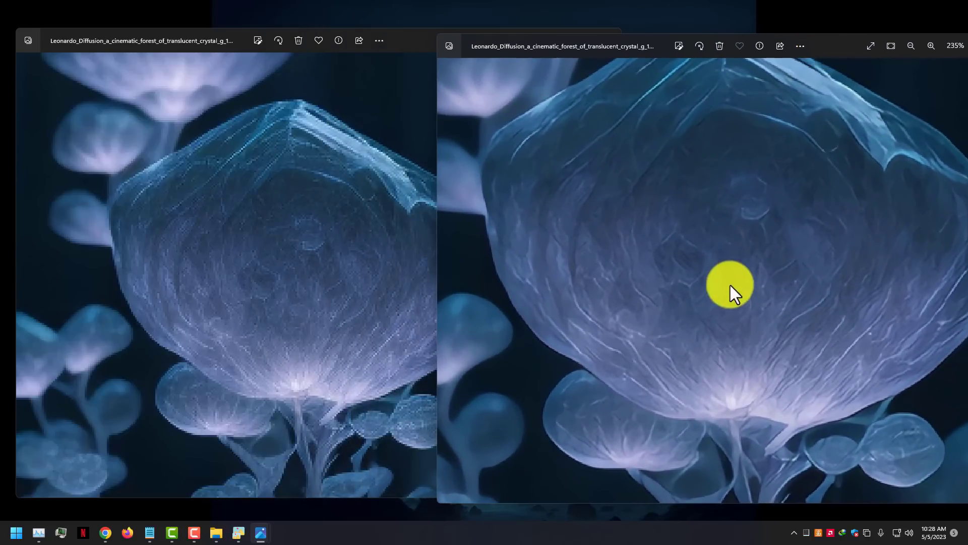
pyautogui.scroll(-8, 714, 309)
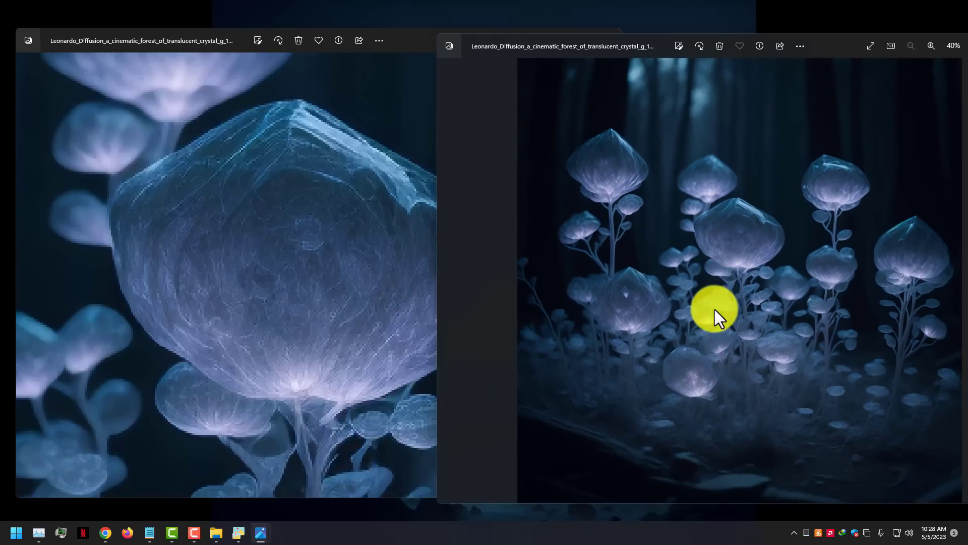
pyautogui.moveTo(838, 44); pyautogui.dragTo(748, 35)
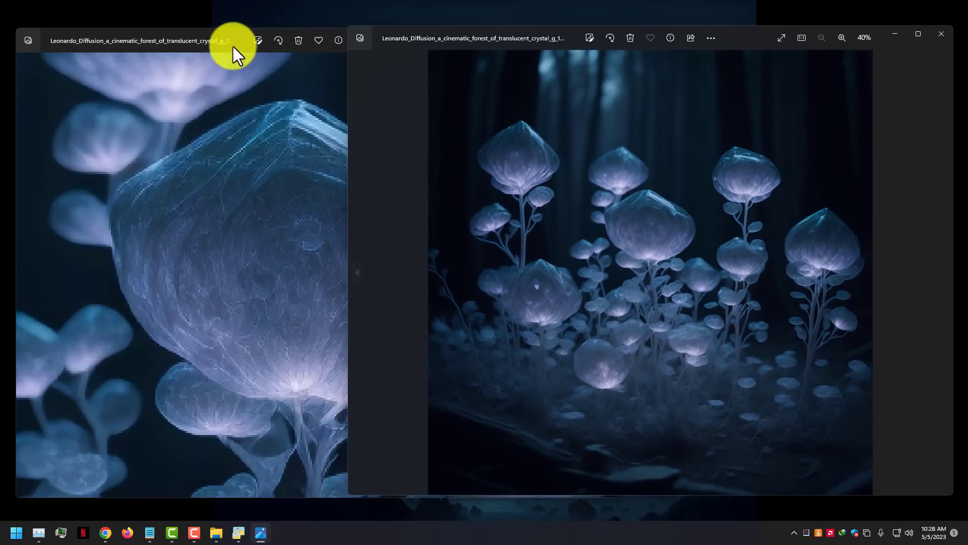
pyautogui.click(213, 32)
pyautogui.scroll(-5, 269, 213)
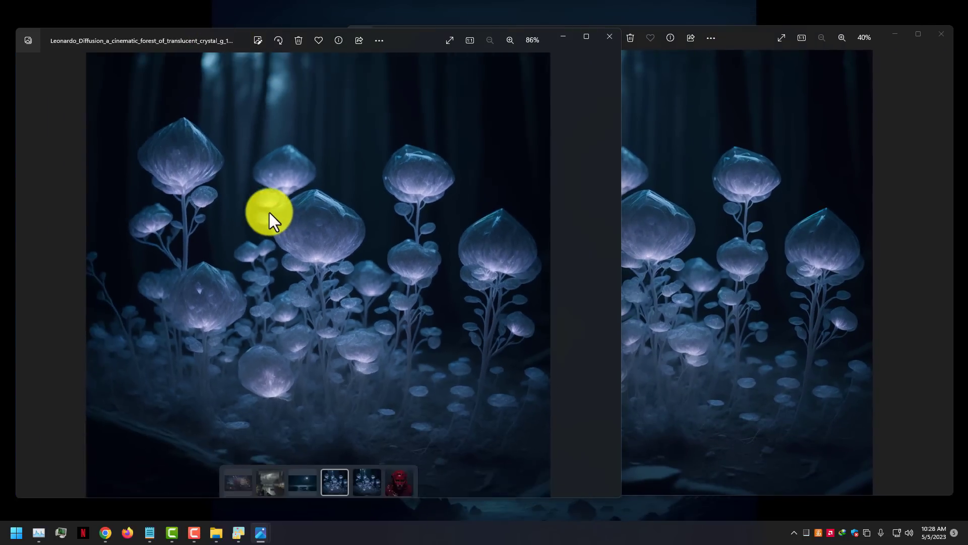
pyautogui.click(696, 214)
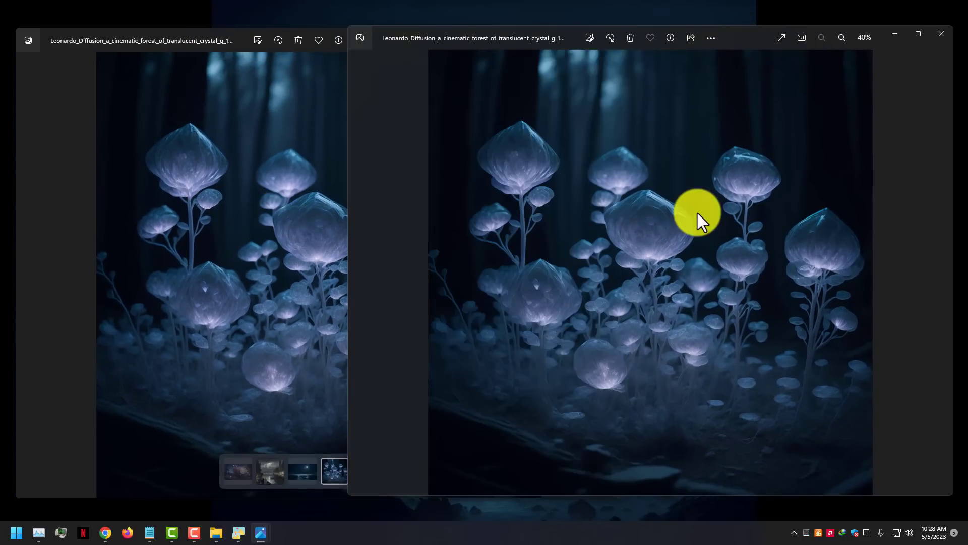
pyautogui.click(942, 35)
pyautogui.click(640, 35)
pyautogui.click(216, 532)
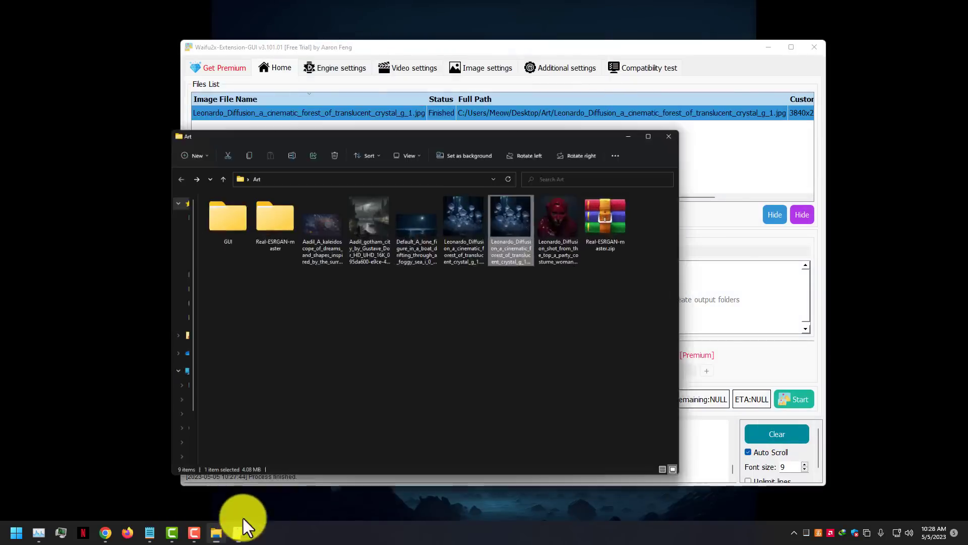
pyautogui.rightClick(555, 173)
pyautogui.click(595, 361)
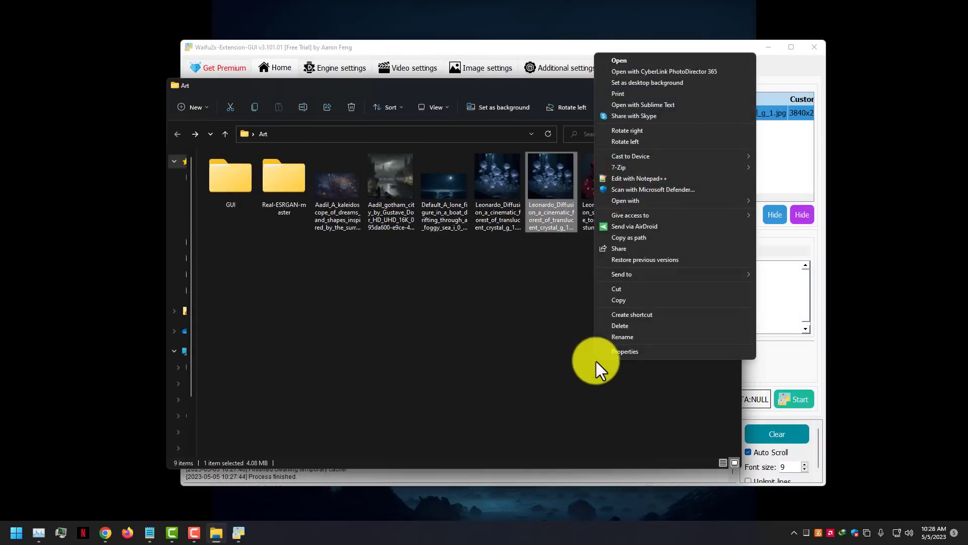
pyautogui.click(623, 351)
pyautogui.click(625, 197)
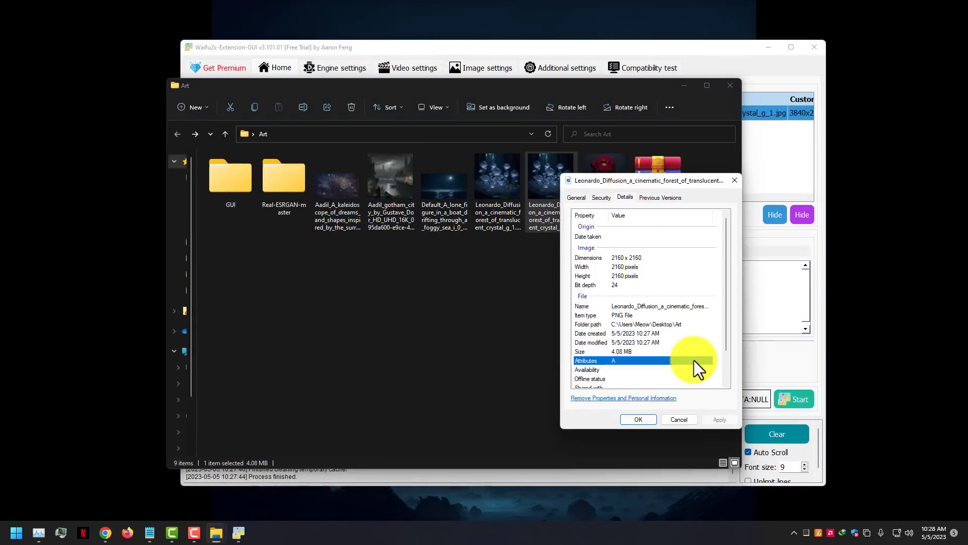
pyautogui.moveTo(616, 258); pyautogui.dragTo(623, 276)
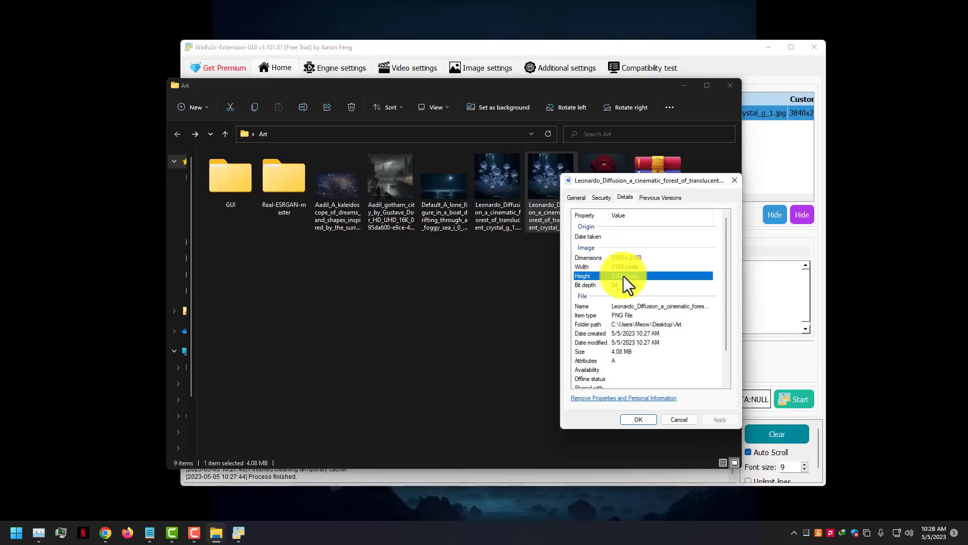
pyautogui.click(679, 418)
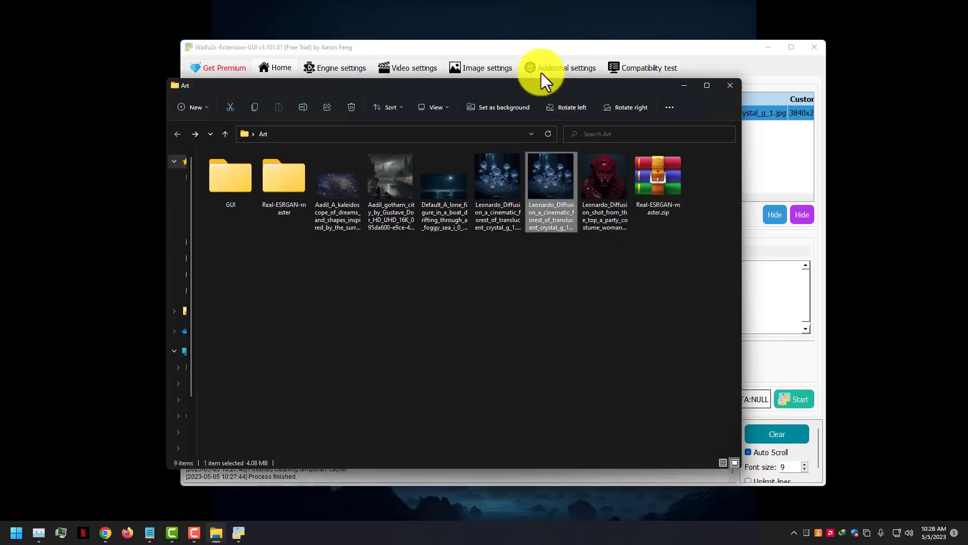
# Step: Bring Waifu2x-Extension-GUI forward and show the Static Images Quality help tooltip
pyautogui.click(534, 44)
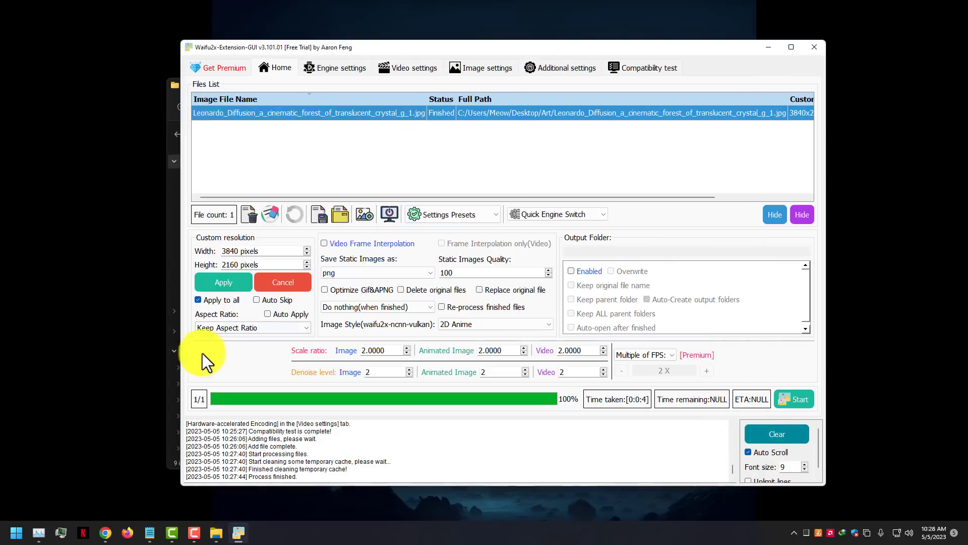
pyautogui.click(237, 283)
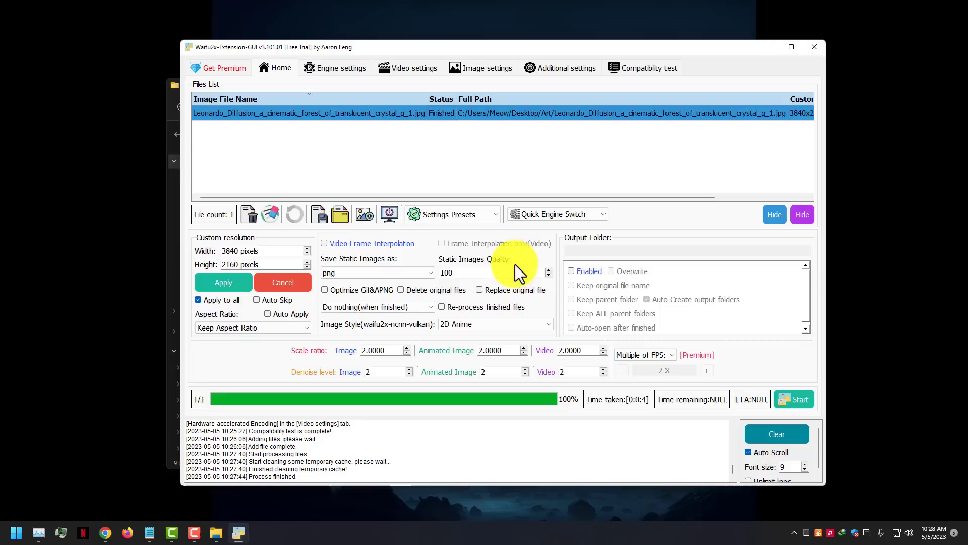
pyautogui.moveTo(519, 261)
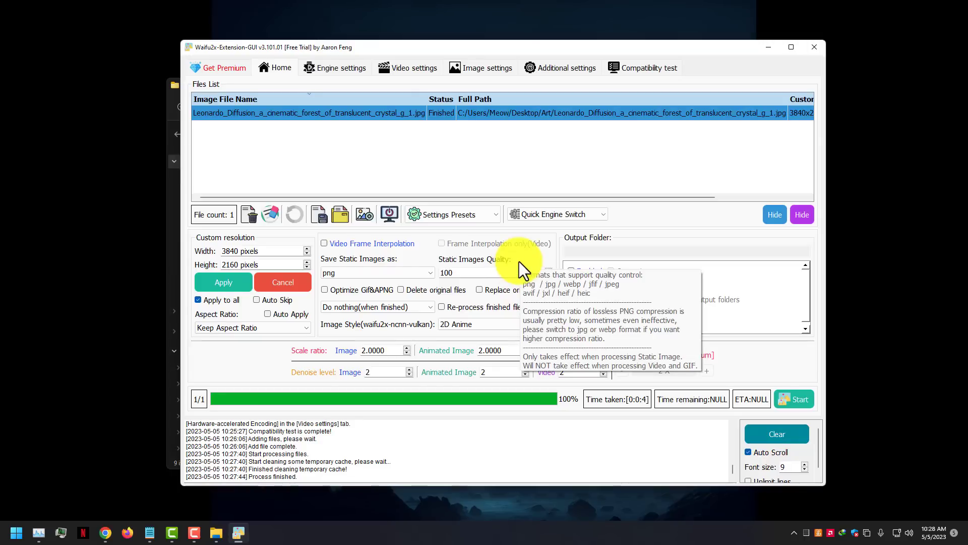